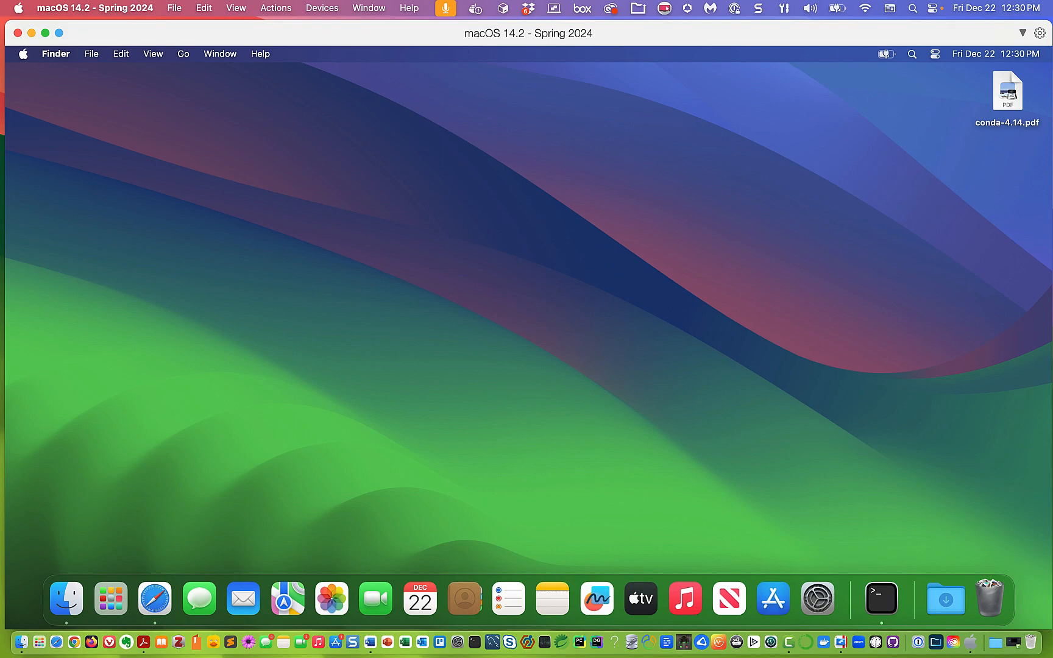
Examine the IS430 Spring 2024 instructions PDF, covering the sections on installing and updating Anaconda and creating the virtual environment
{"action": "left_click_drag", "start_coordinate": [1052, 174], "coordinate": [471, 78]}
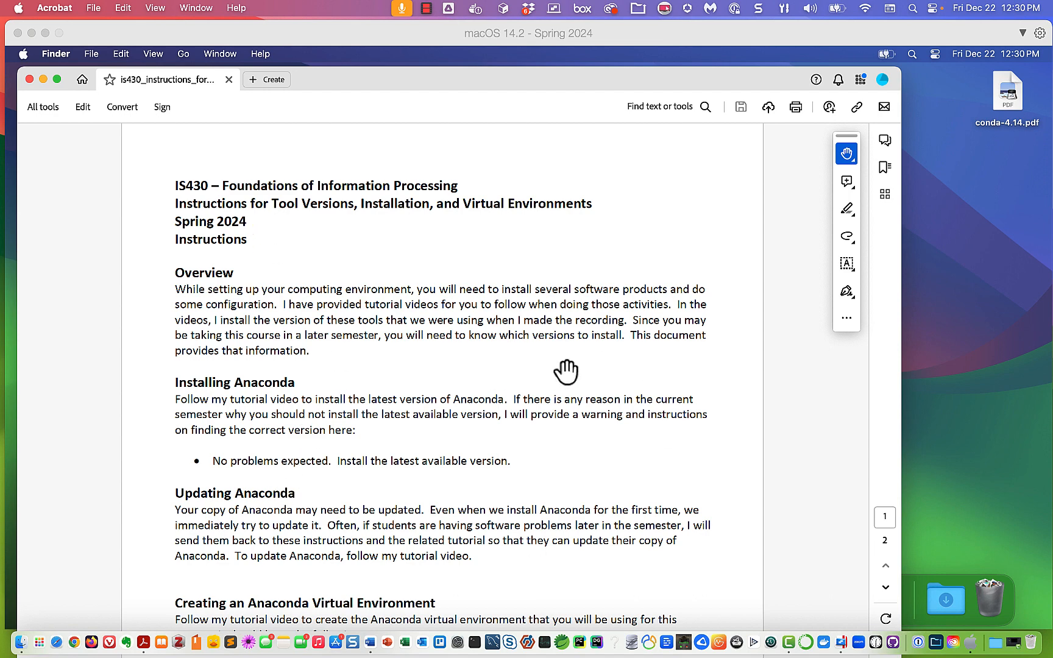
{"action": "scroll", "coordinate": [566, 372], "scroll_direction": "down", "scroll_amount": 2}
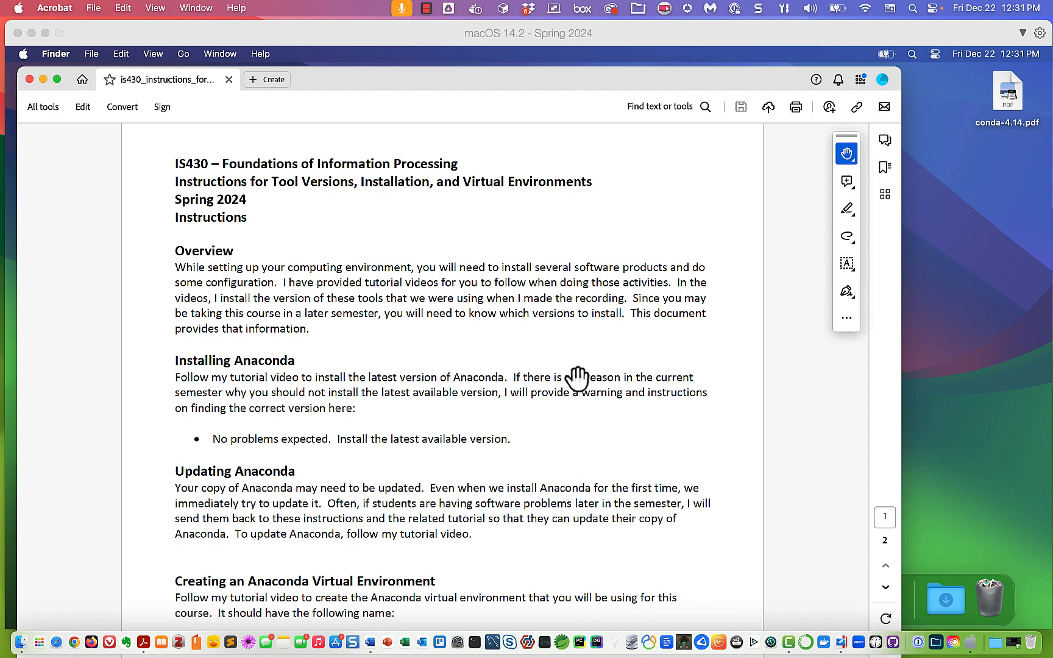
{"action": "scroll", "coordinate": [350, 365], "scroll_direction": "down", "scroll_amount": 3}
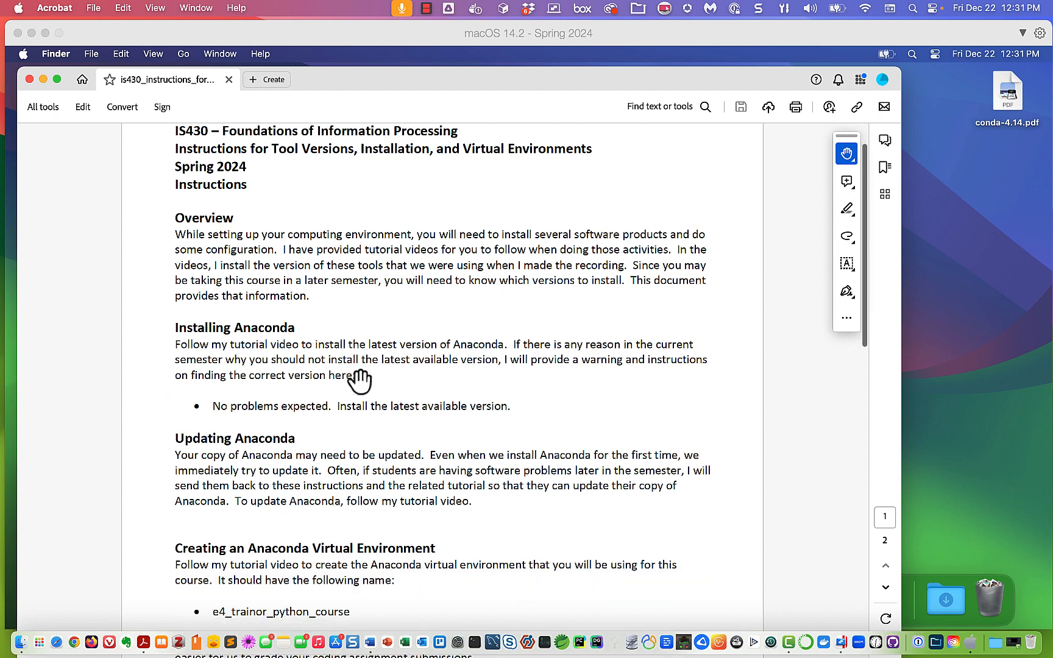
{"action": "scroll", "coordinate": [389, 439], "scroll_direction": "down", "scroll_amount": 10}
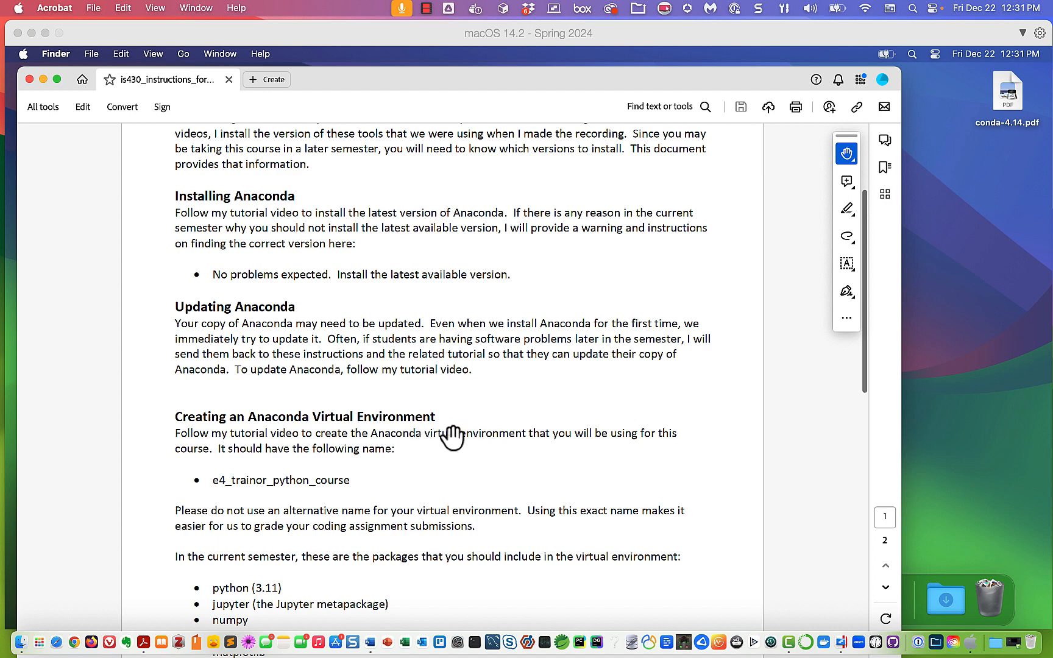
{"action": "scroll", "coordinate": [461, 454], "scroll_direction": "down", "scroll_amount": 9}
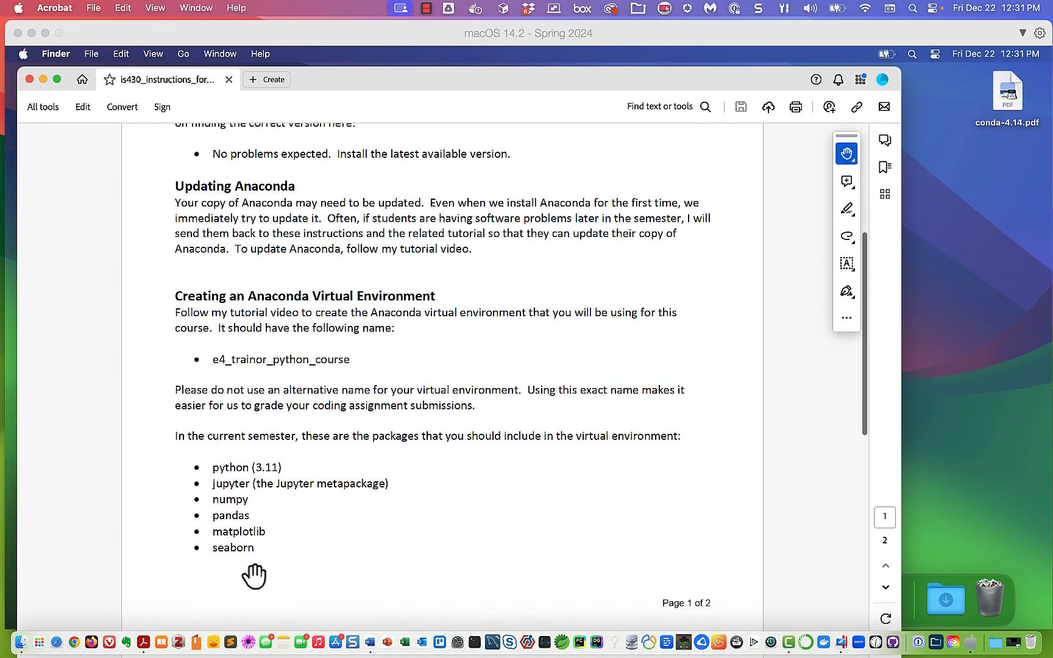
{"action": "scroll", "coordinate": [326, 376], "scroll_direction": "down", "scroll_amount": 8}
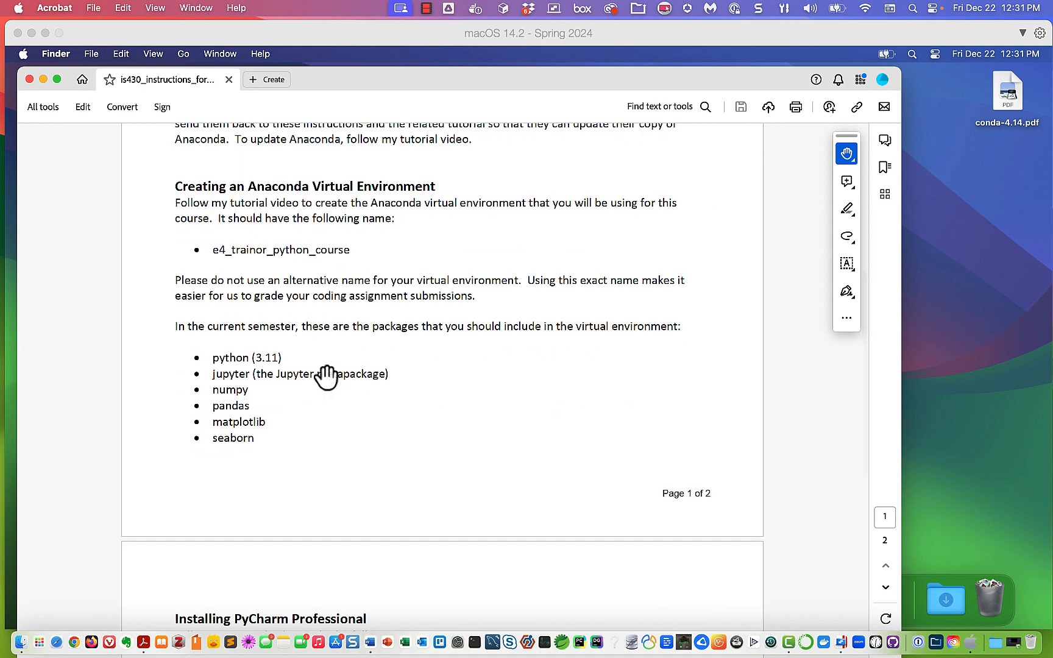
{"action": "scroll", "coordinate": [326, 376], "scroll_direction": "down", "scroll_amount": 10}
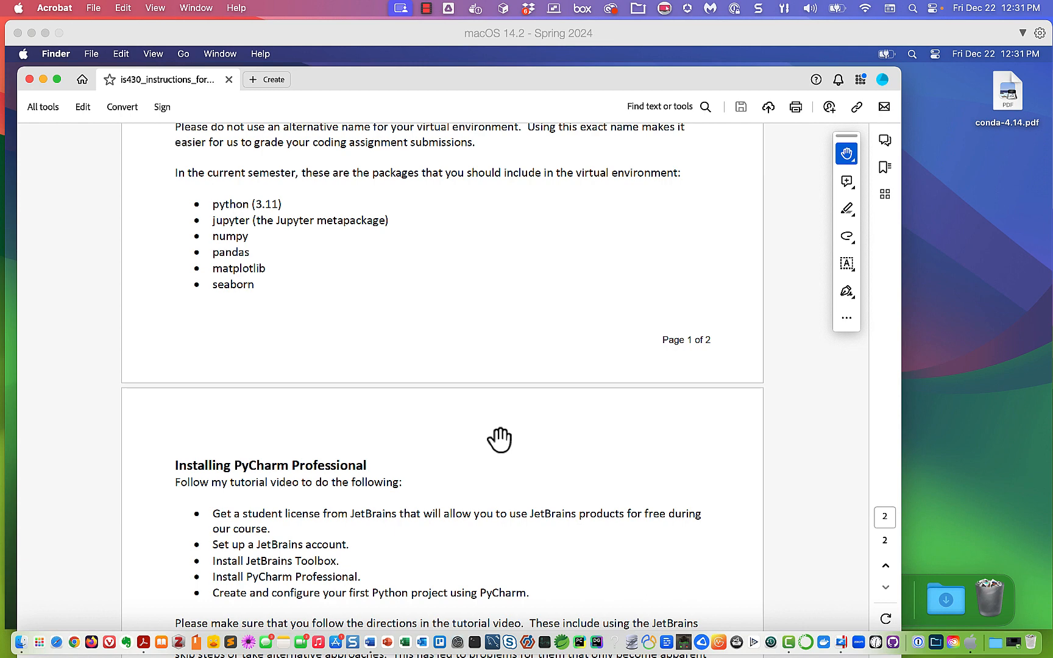
{"action": "scroll", "coordinate": [500, 439], "scroll_direction": "up", "scroll_amount": 3}
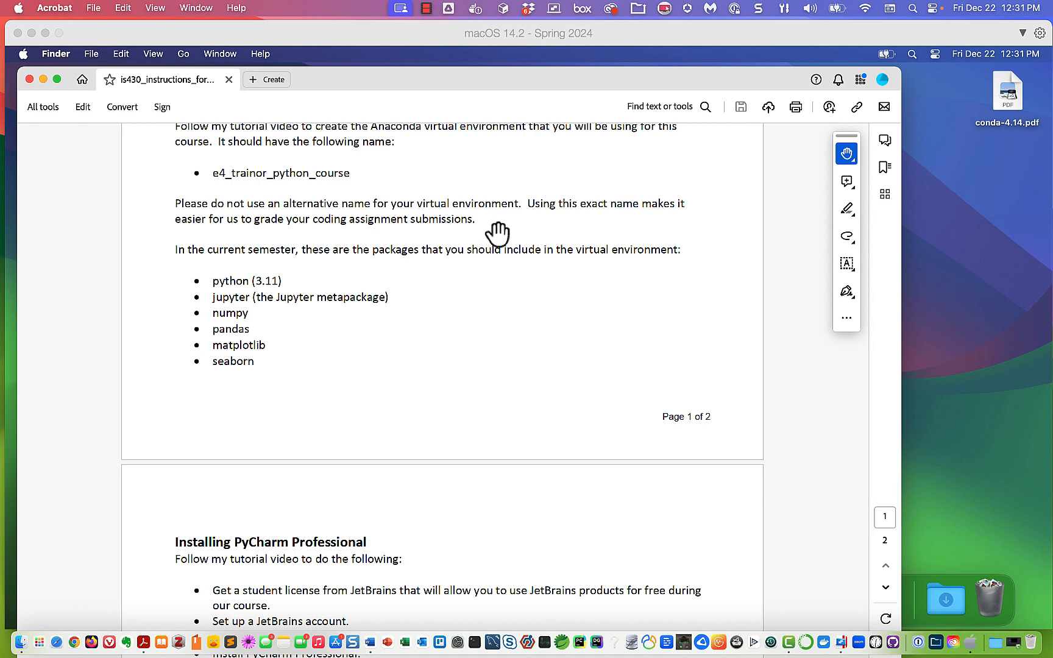
{"action": "scroll", "coordinate": [497, 232], "scroll_direction": "up", "scroll_amount": 5}
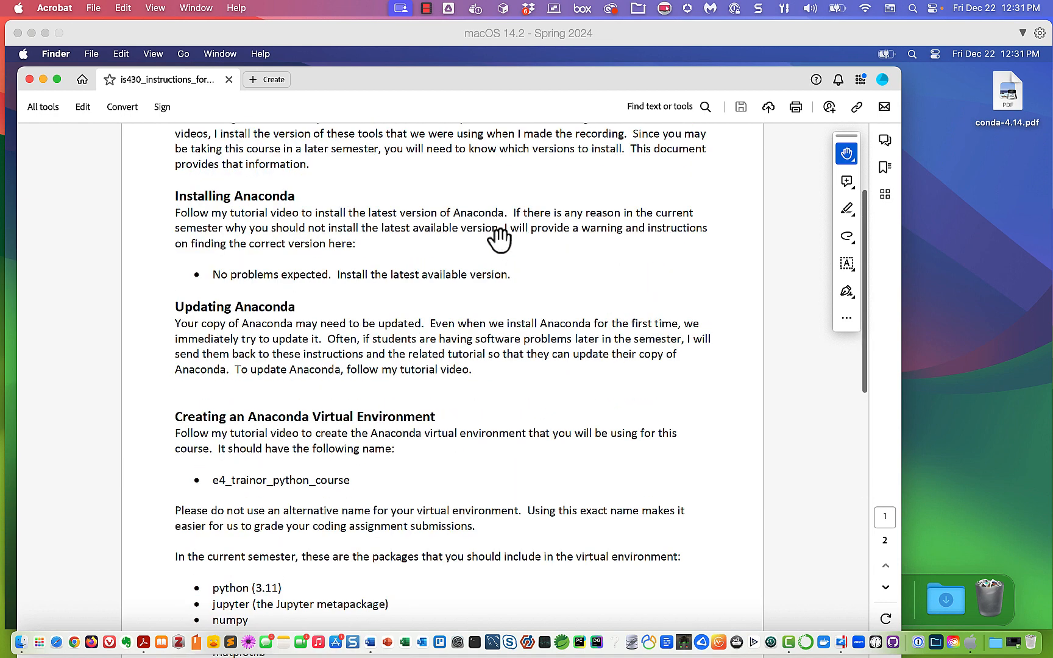
{"action": "scroll", "coordinate": [499, 239], "scroll_direction": "up", "scroll_amount": 1}
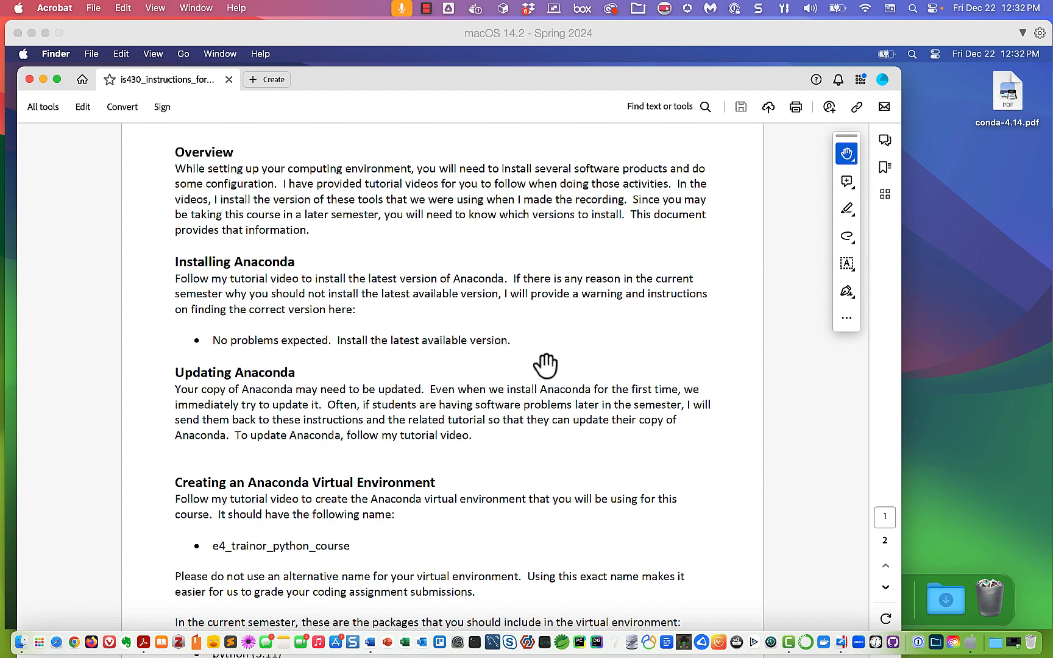
Review the Installing PyCharm Professional section on the PDF's second page, then return to the beginning and quit Acrobat
{"action": "scroll", "coordinate": [518, 357], "scroll_direction": "down", "scroll_amount": 15}
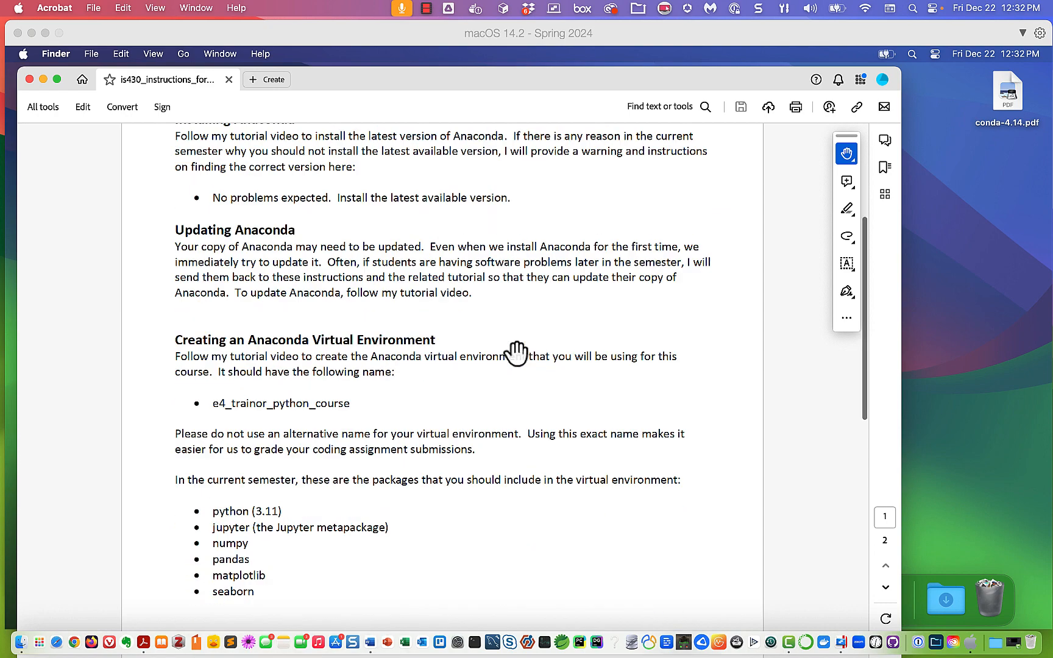
{"action": "scroll", "coordinate": [518, 360], "scroll_direction": "down", "scroll_amount": 3}
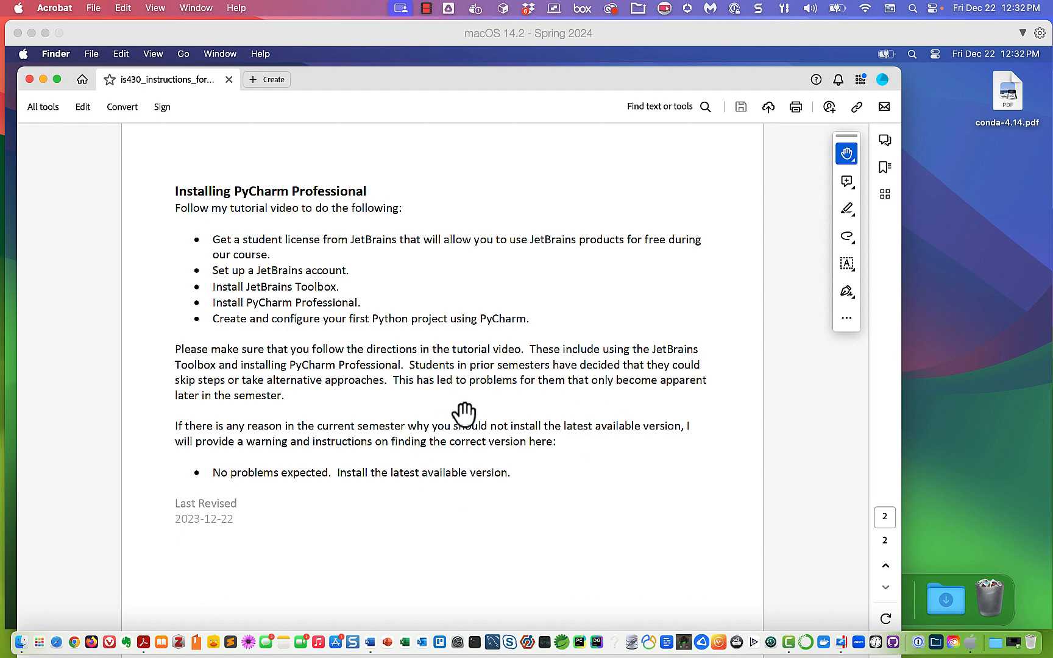
{"action": "scroll", "coordinate": [465, 415], "scroll_direction": "up", "scroll_amount": 15}
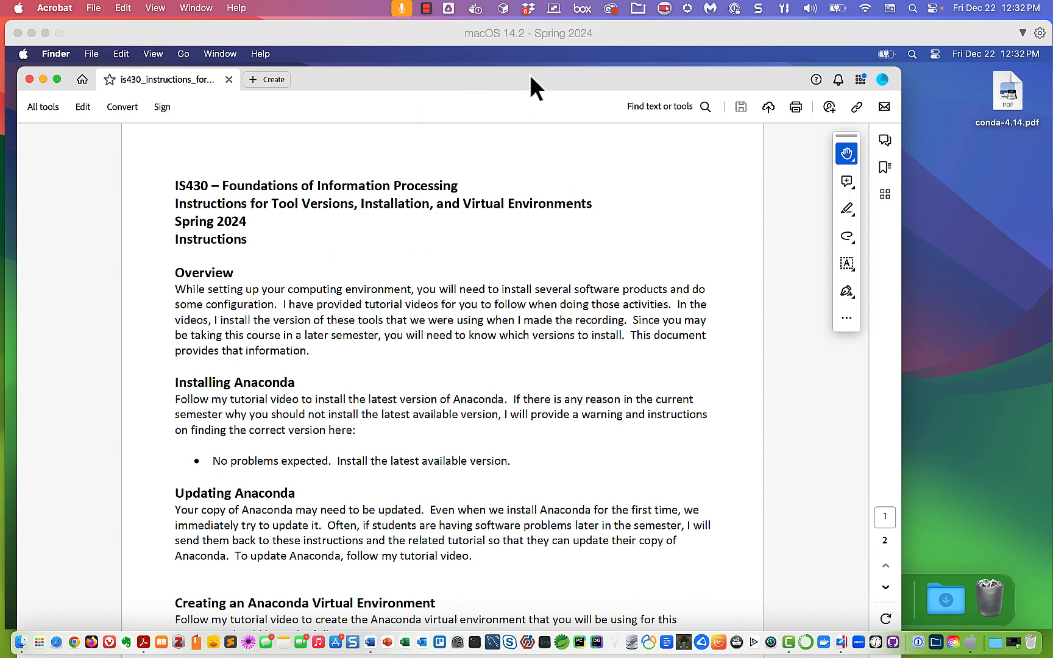
{"action": "key", "text": "super+q"}
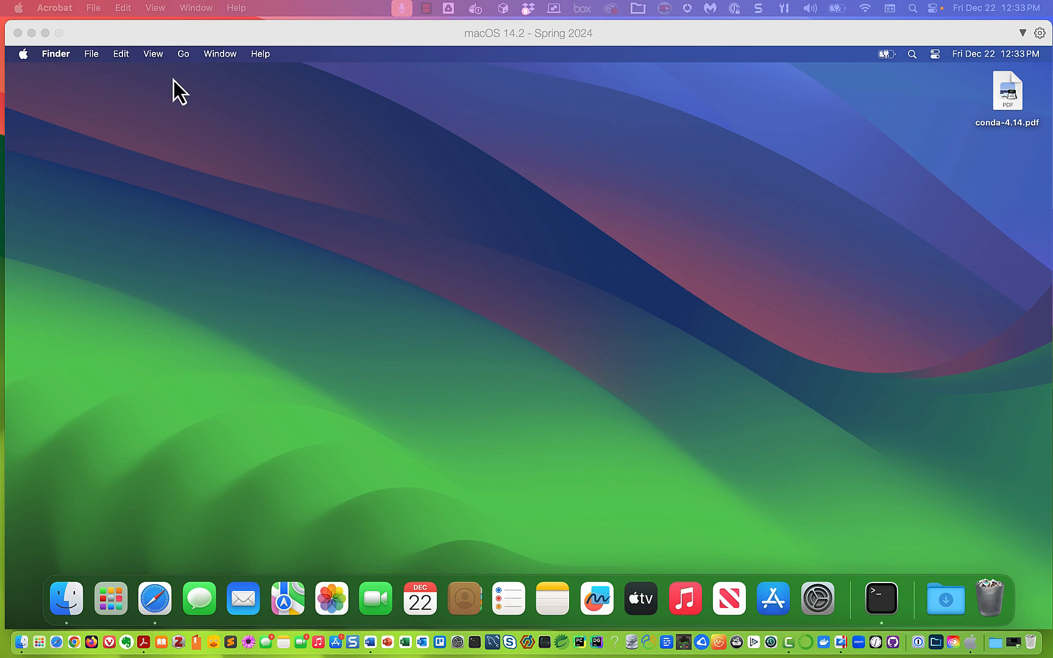
Open the About page of the General system settings to check the Mac's processor and macOS version
{"action": "left_click", "coordinate": [25, 56]}
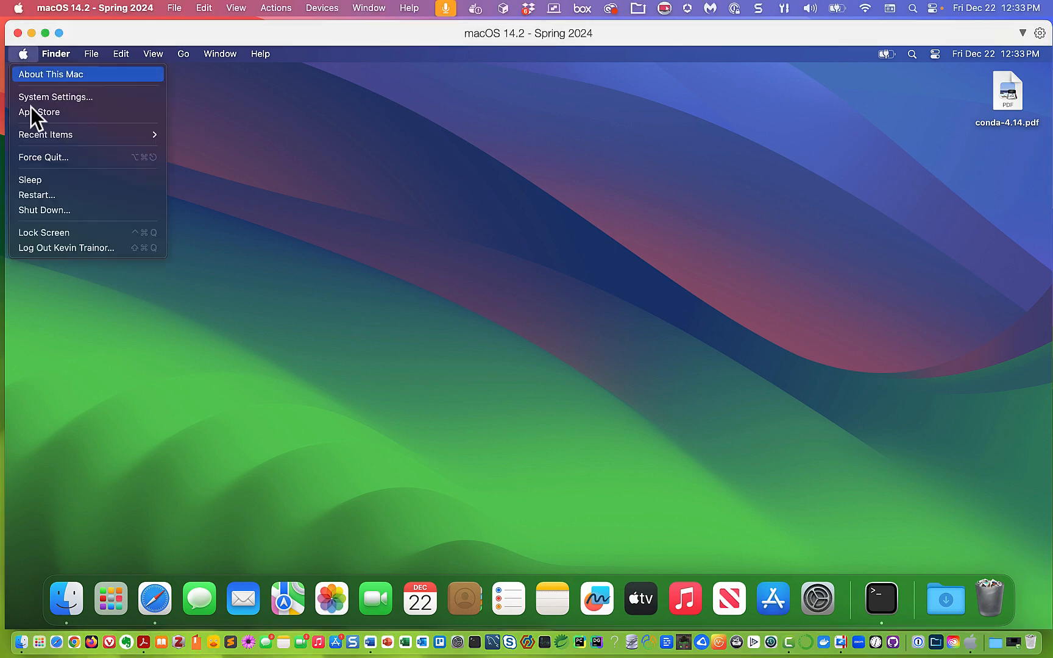
{"action": "left_click", "coordinate": [52, 98]}
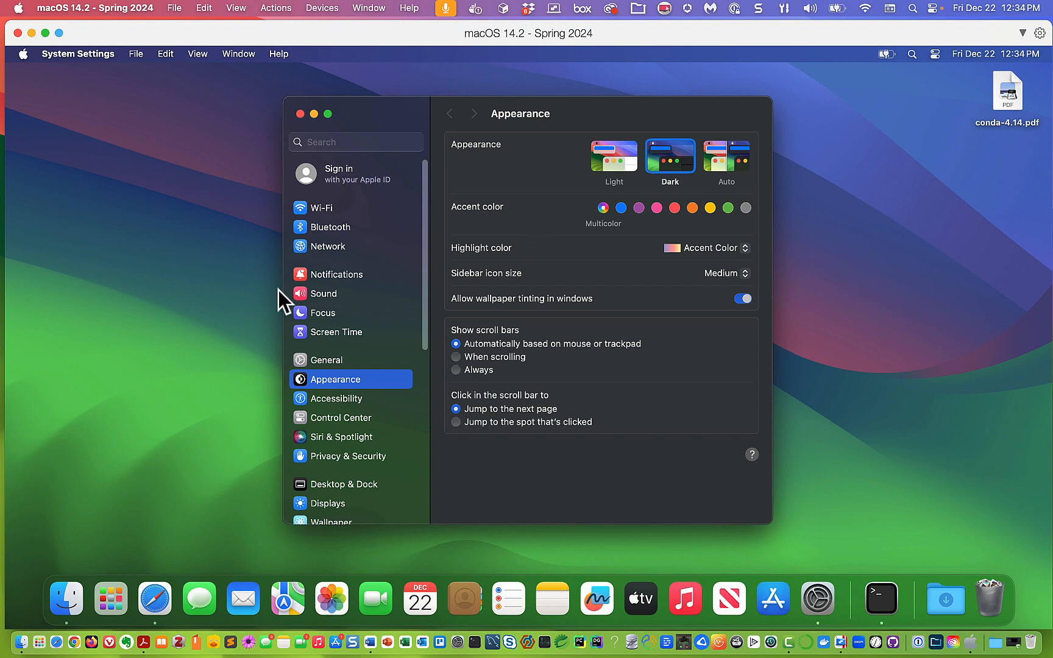
{"action": "left_click", "coordinate": [334, 361]}
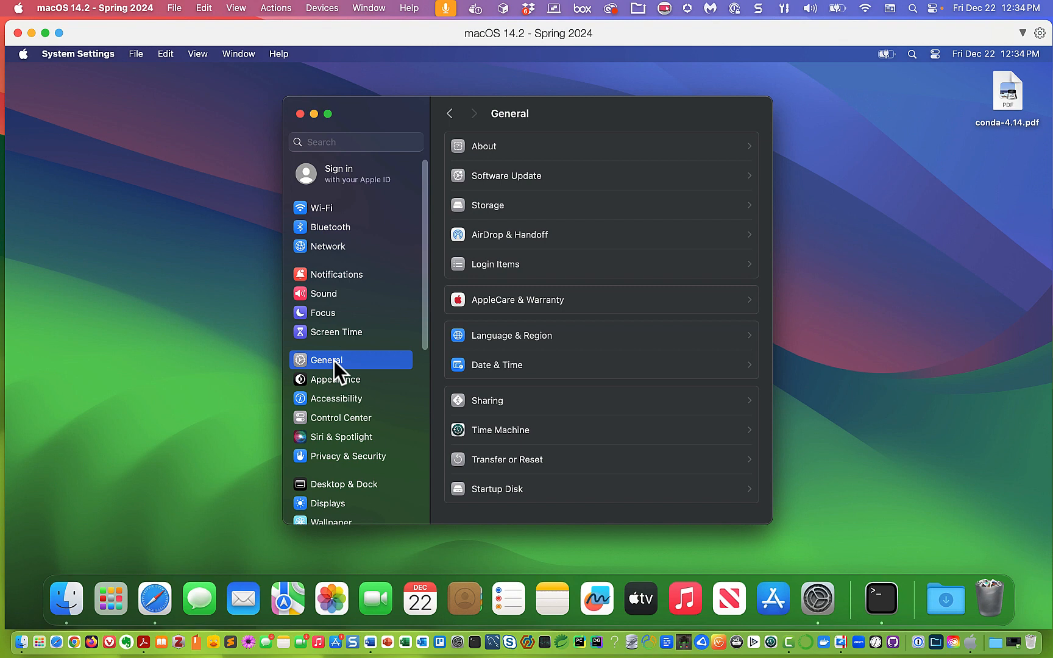
{"action": "left_click", "coordinate": [496, 148]}
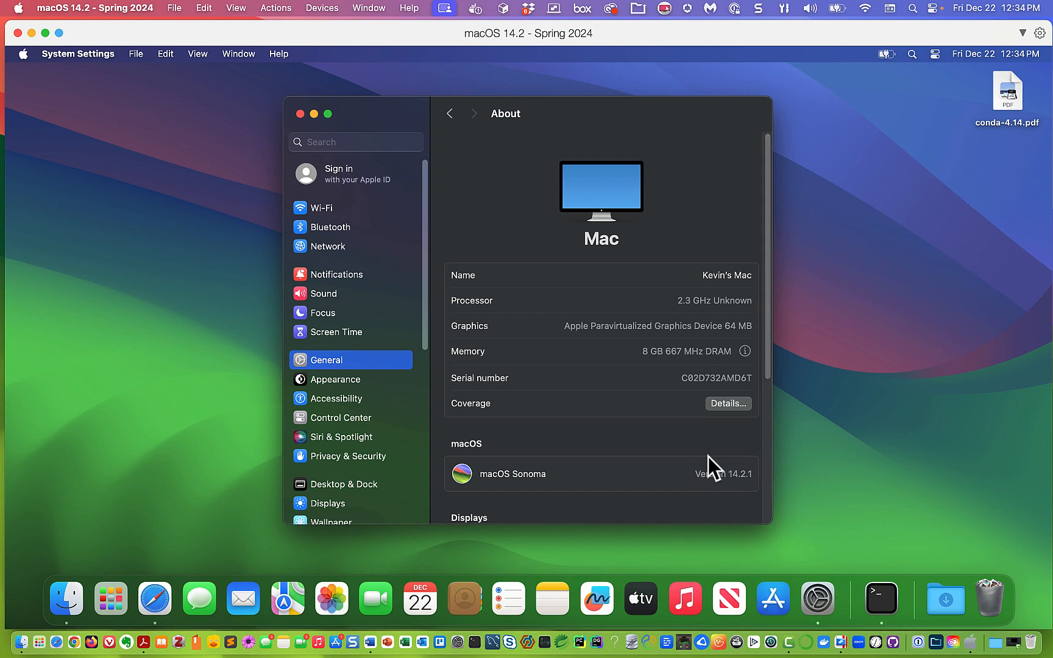
Check for a macOS software update in the General settings and close System Settings
{"action": "left_click", "coordinate": [329, 363]}
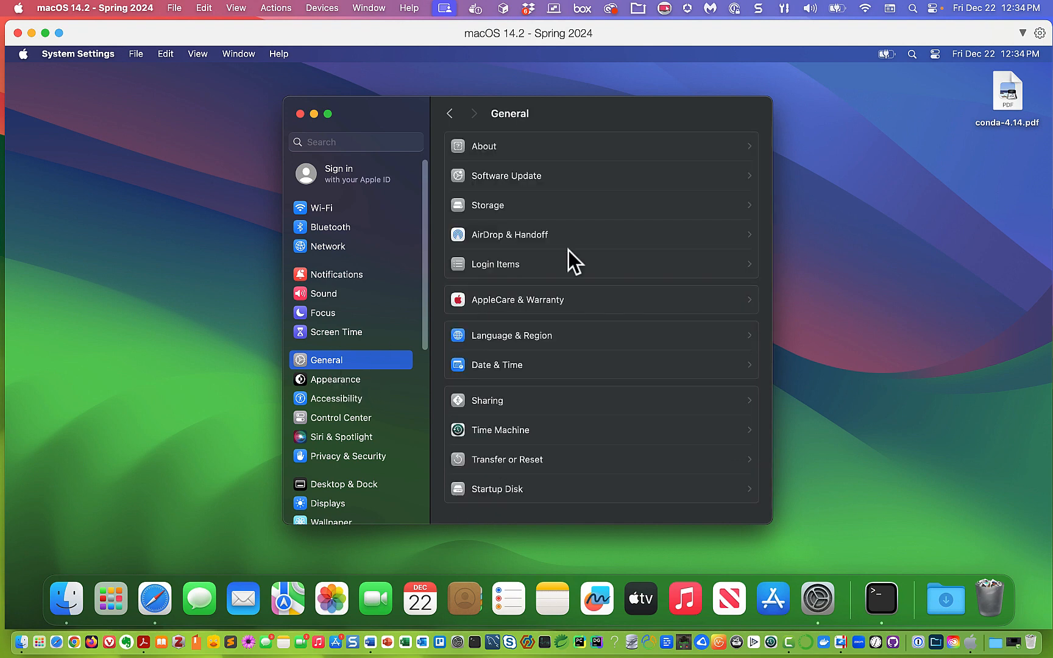
{"action": "left_click", "coordinate": [495, 177]}
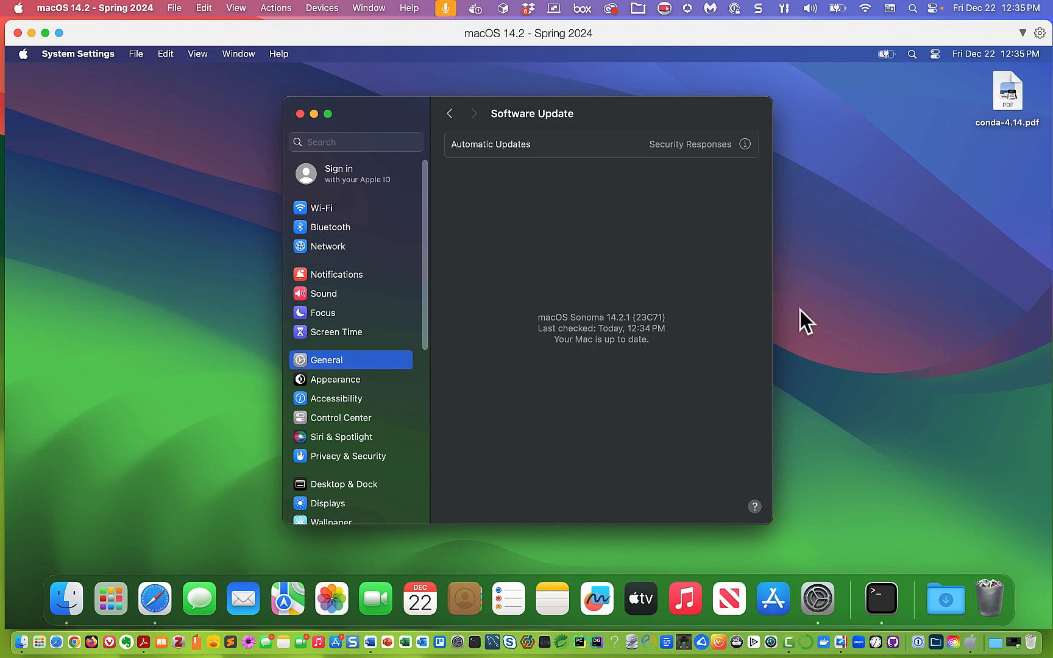
{"action": "left_click", "coordinate": [300, 114]}
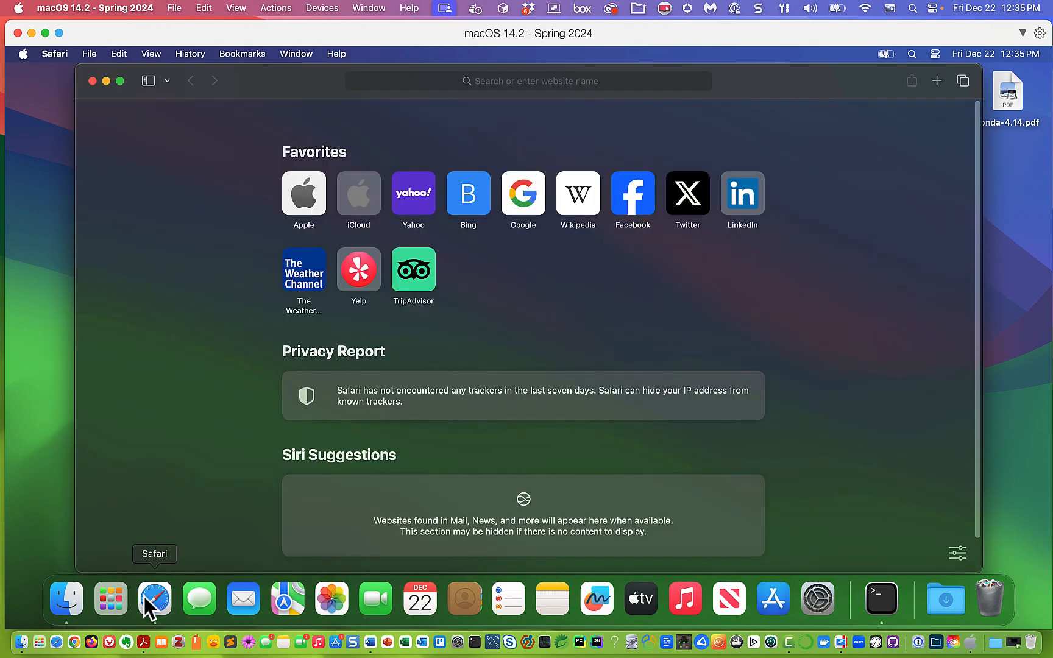
Search the web in Safari for "anacond download" and open Anaconda's Free Download page
{"action": "left_click", "coordinate": [413, 82]}
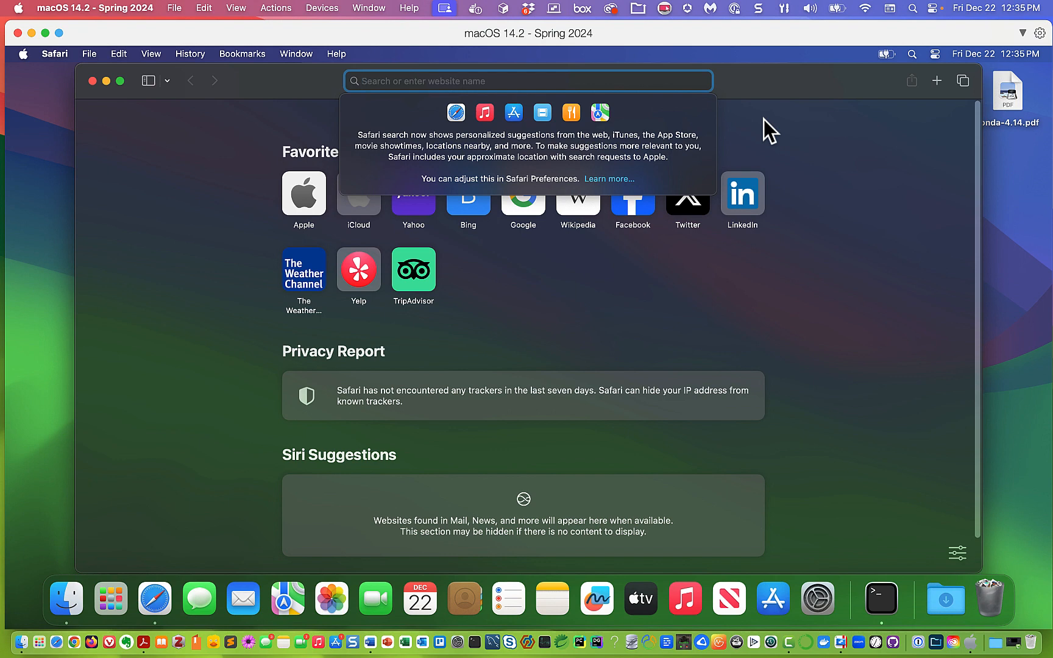
{"action": "type", "text": "anacond"}
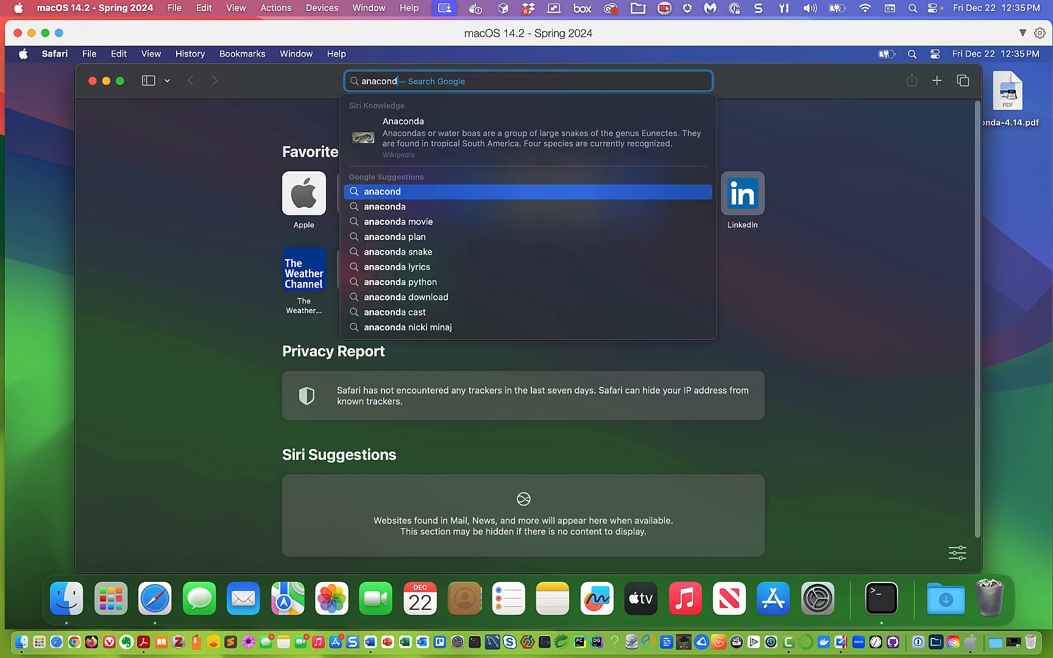
{"action": "type", "text": " download"}
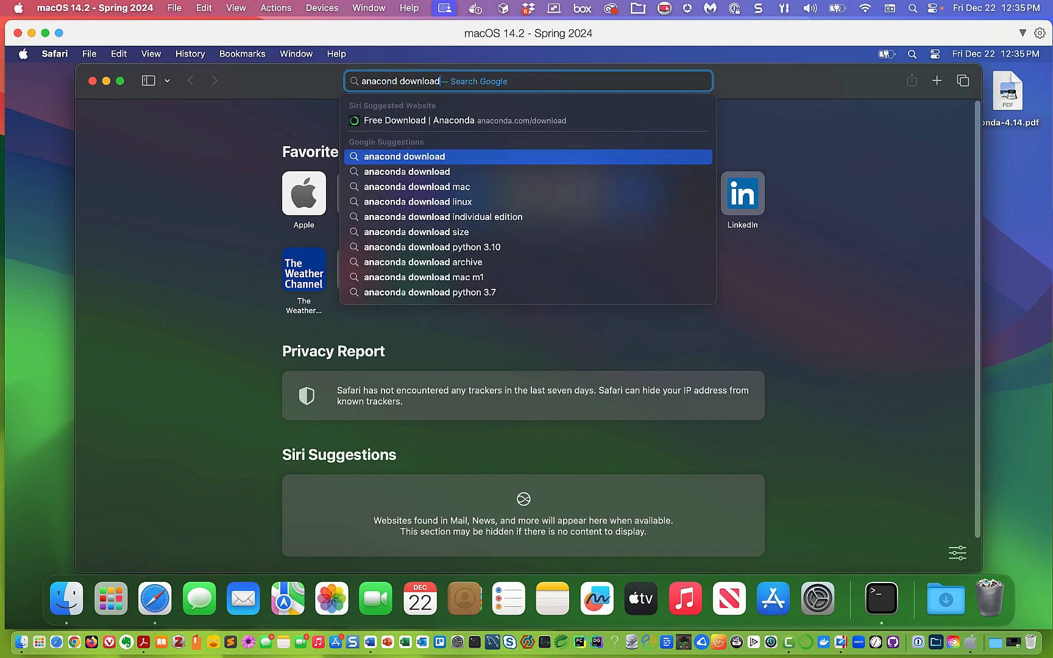
{"action": "key", "text": "Return"}
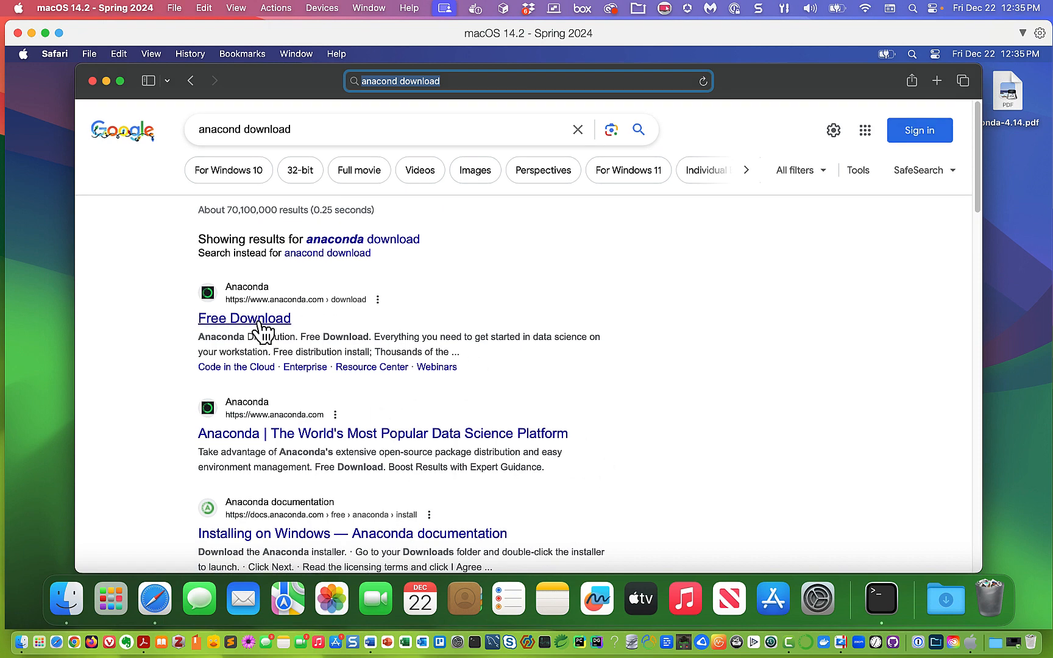
{"action": "left_click", "coordinate": [261, 322]}
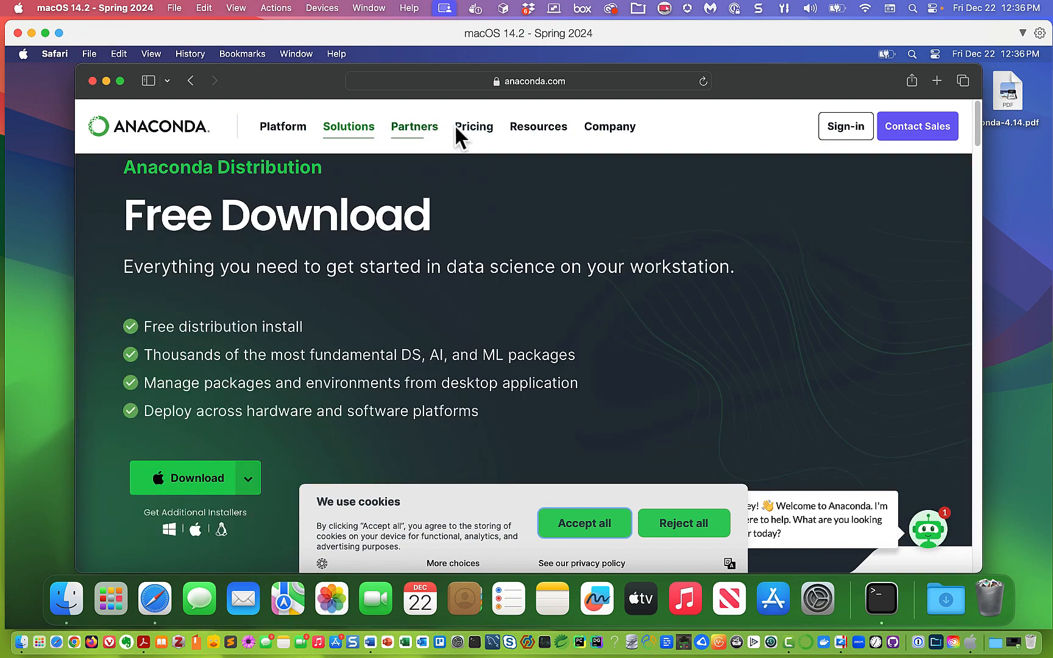
Accept all cookies on the Anaconda site and dismiss the chat assistant's welcome message
{"action": "mouse_move", "coordinate": [640, 127]}
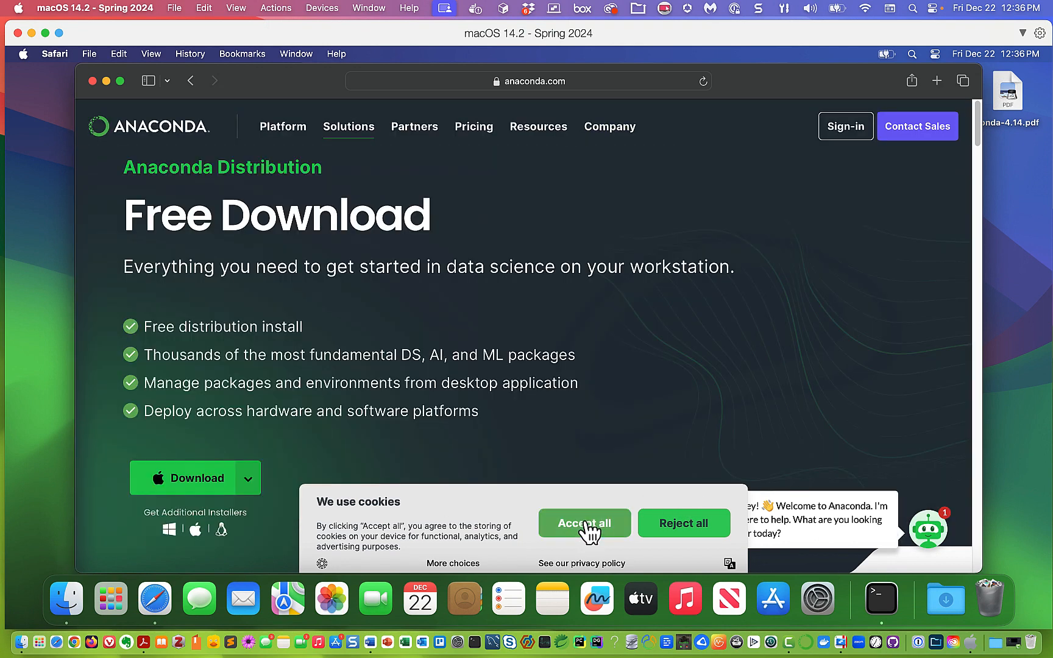
{"action": "left_click", "coordinate": [586, 525]}
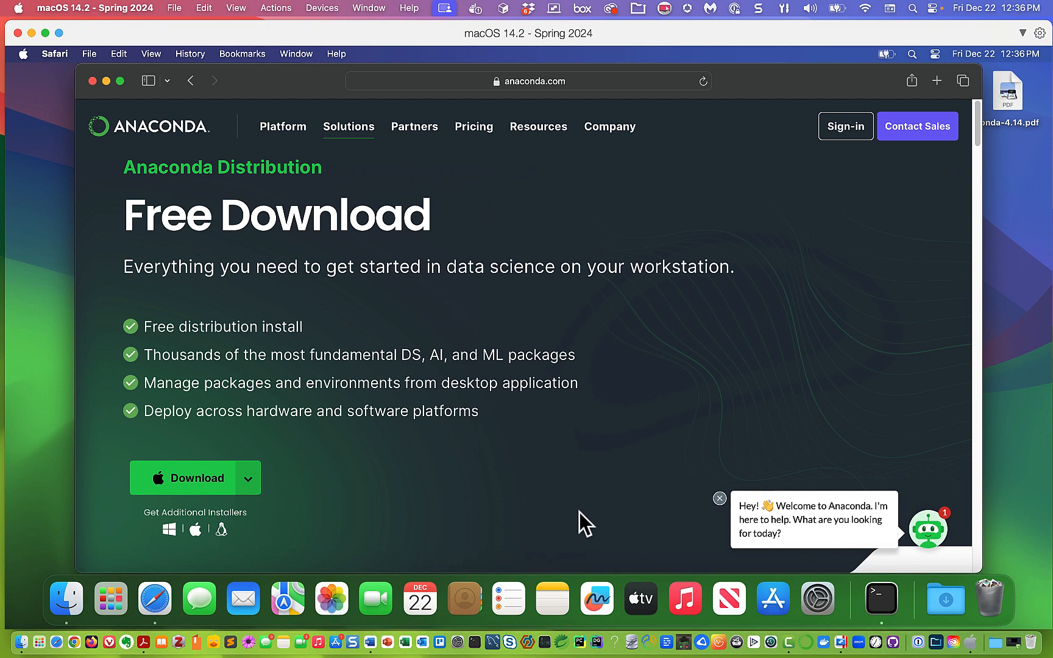
{"action": "left_click", "coordinate": [720, 499]}
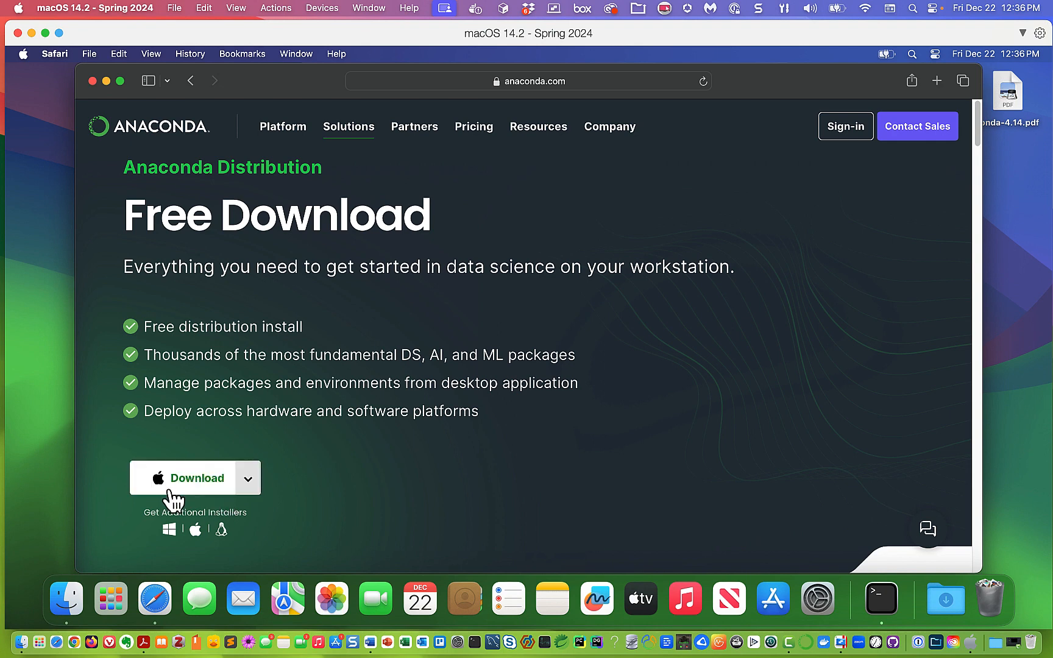
{"action": "left_click", "coordinate": [254, 481]}
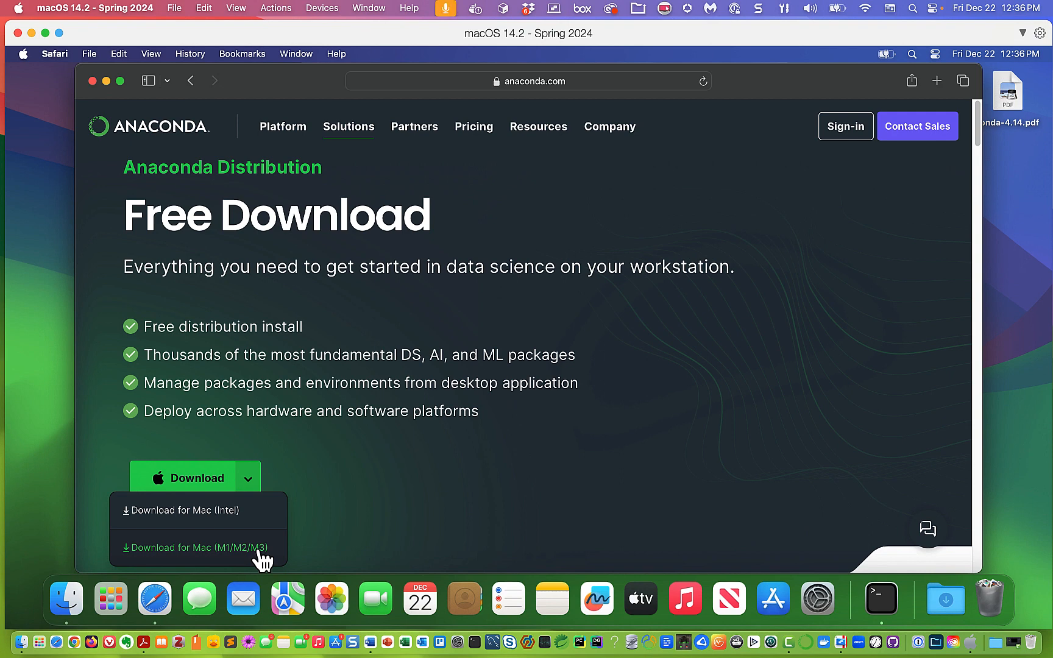
{"action": "left_click", "coordinate": [240, 509]}
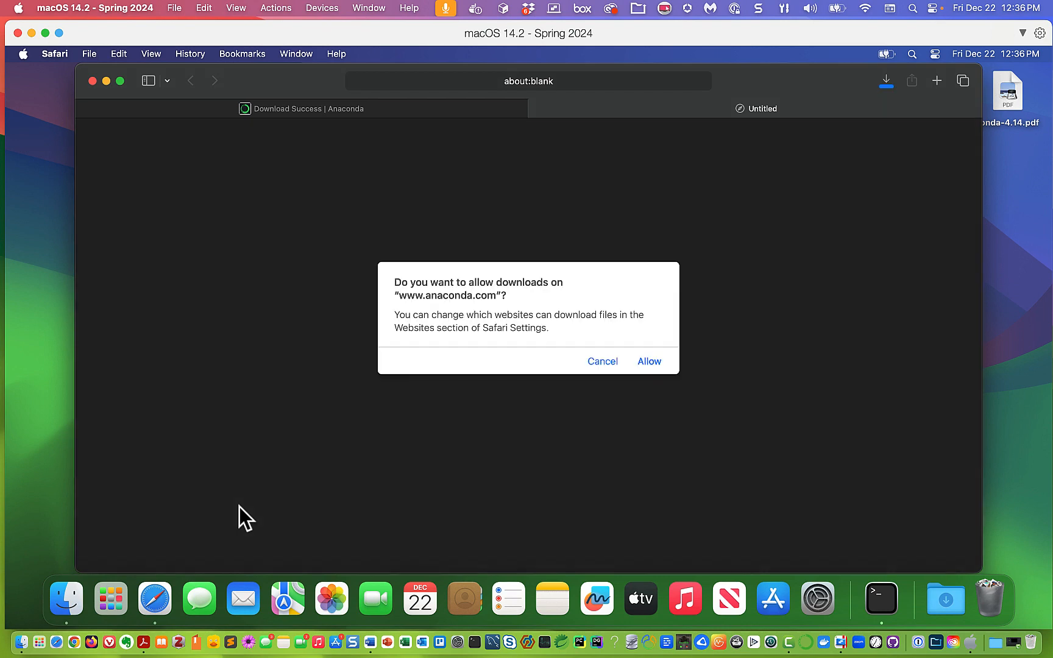
{"action": "left_click", "coordinate": [649, 362]}
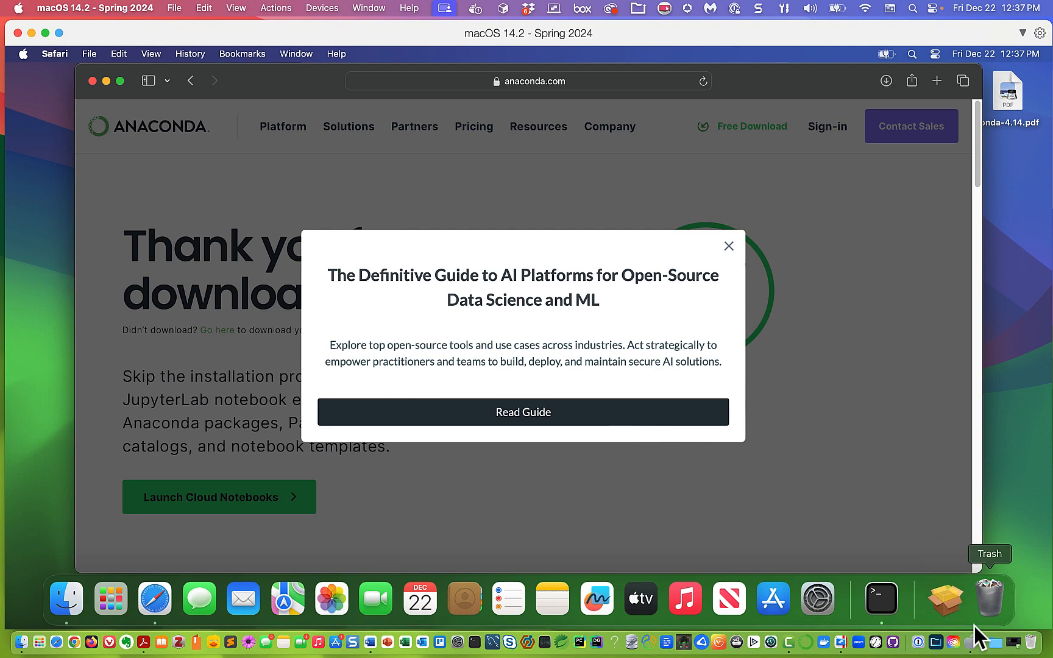
{"action": "left_click", "coordinate": [728, 247]}
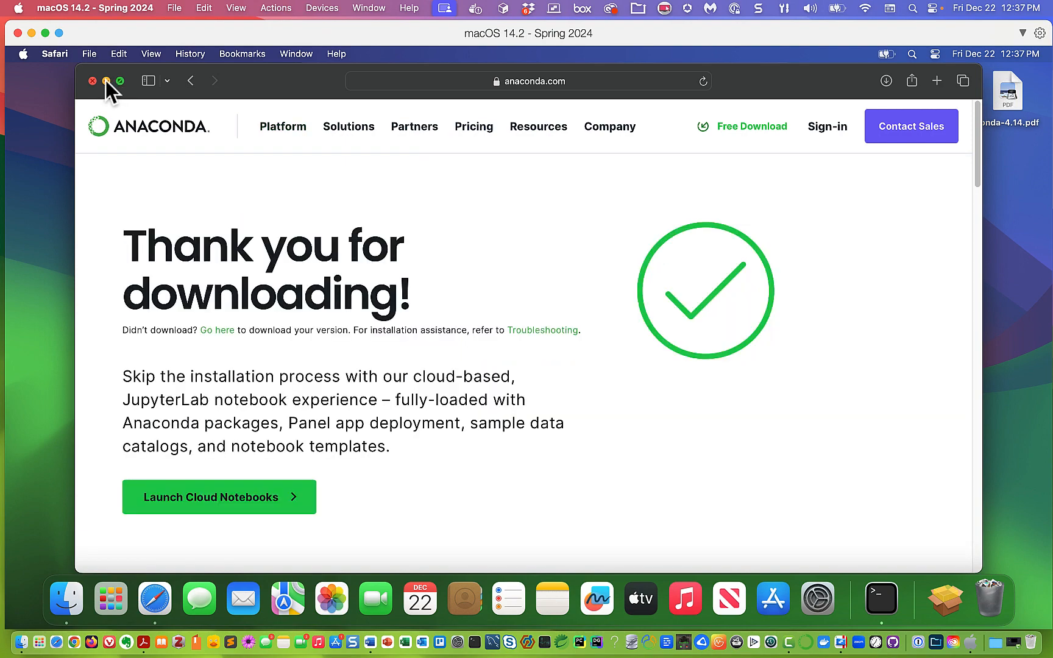
Minimize the browser window and show the Downloads folder in an enlarged Finder window
{"action": "left_click", "coordinate": [105, 80]}
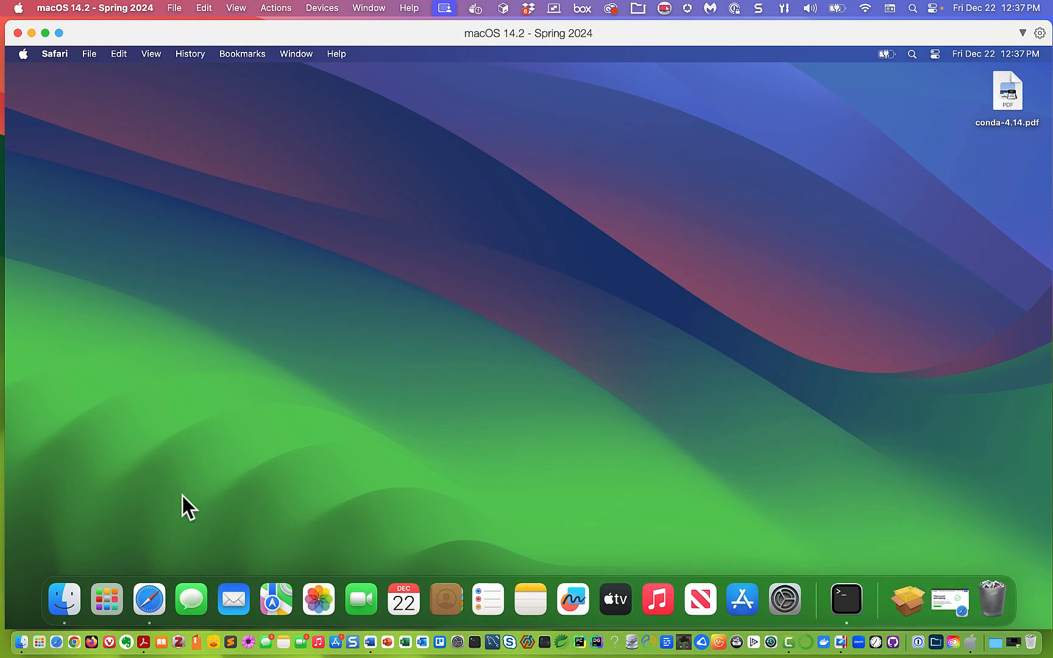
{"action": "left_click", "coordinate": [61, 598]}
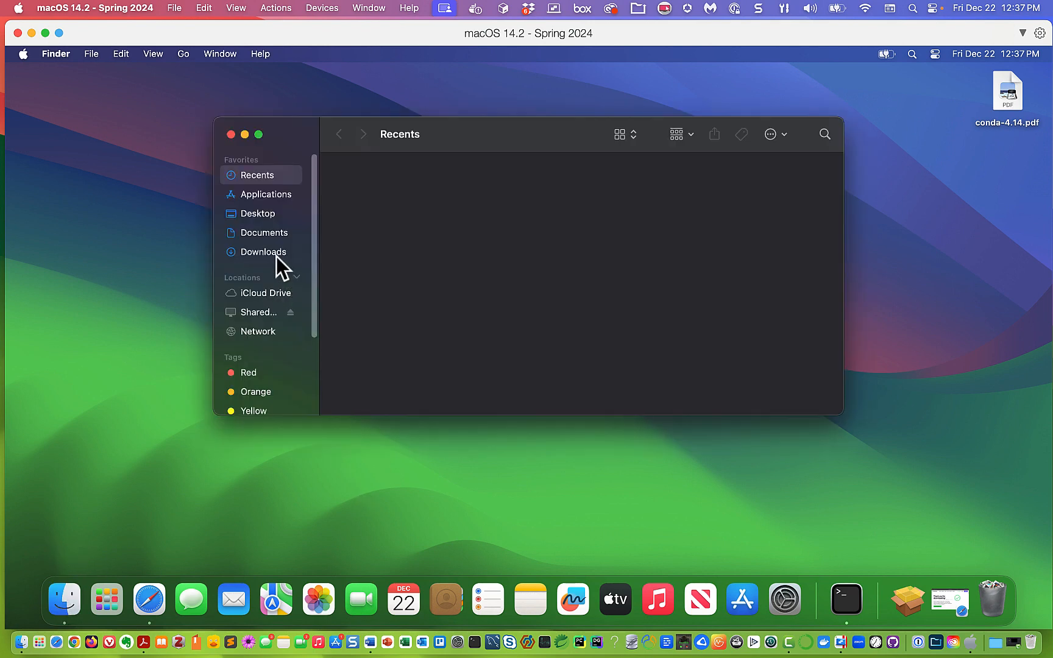
{"action": "left_click", "coordinate": [271, 253]}
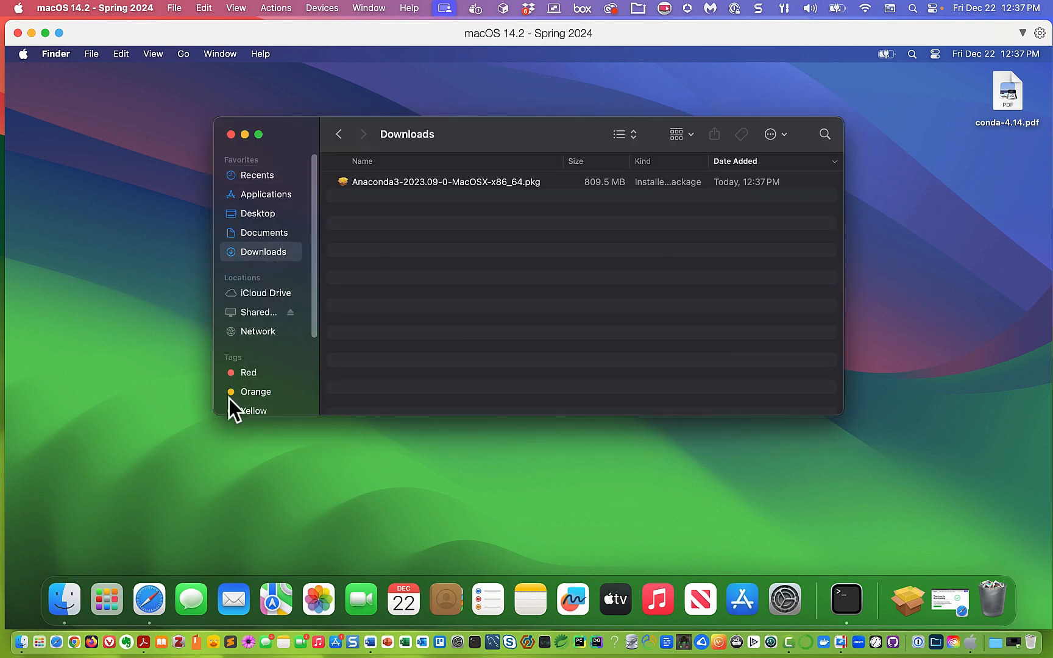
{"action": "left_click_drag", "start_coordinate": [211, 419], "coordinate": [101, 492]}
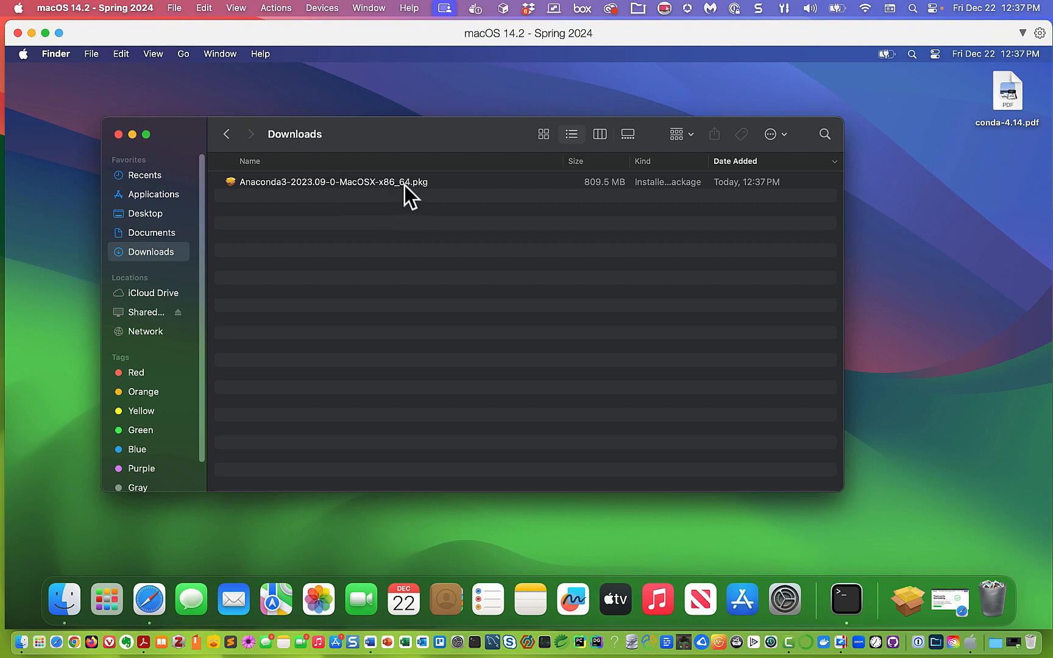
Launch the Anaconda3-2023.09-0-MacOSX-x86_64.pkg installer and allow its program to determine whether the software can be installed
{"action": "left_click", "coordinate": [445, 183]}
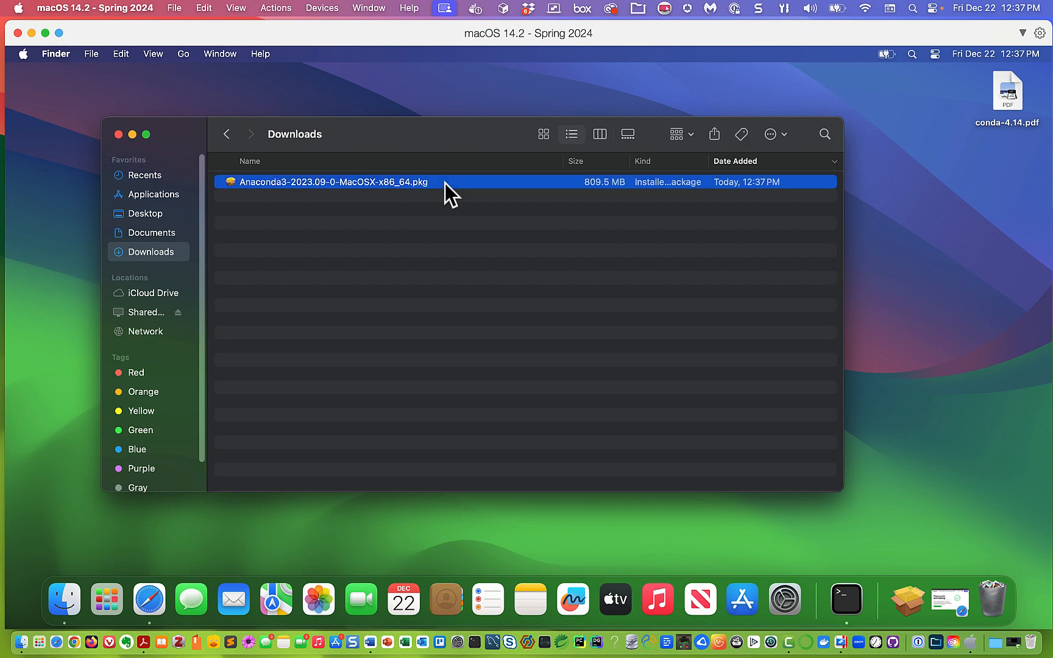
{"action": "double_click", "coordinate": [445, 183]}
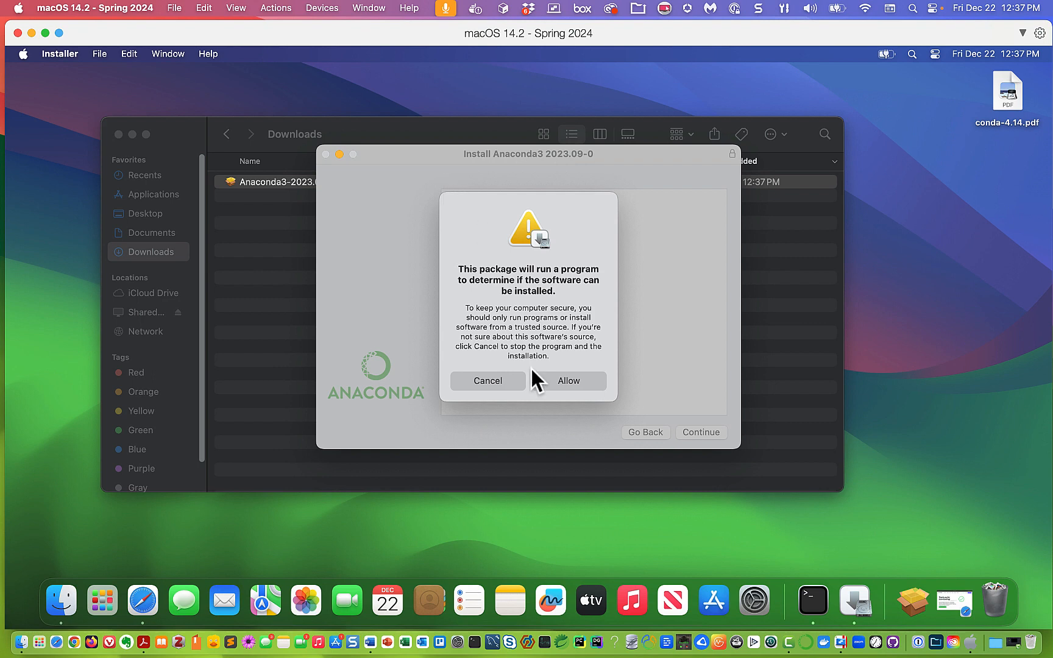
{"action": "left_click", "coordinate": [568, 378]}
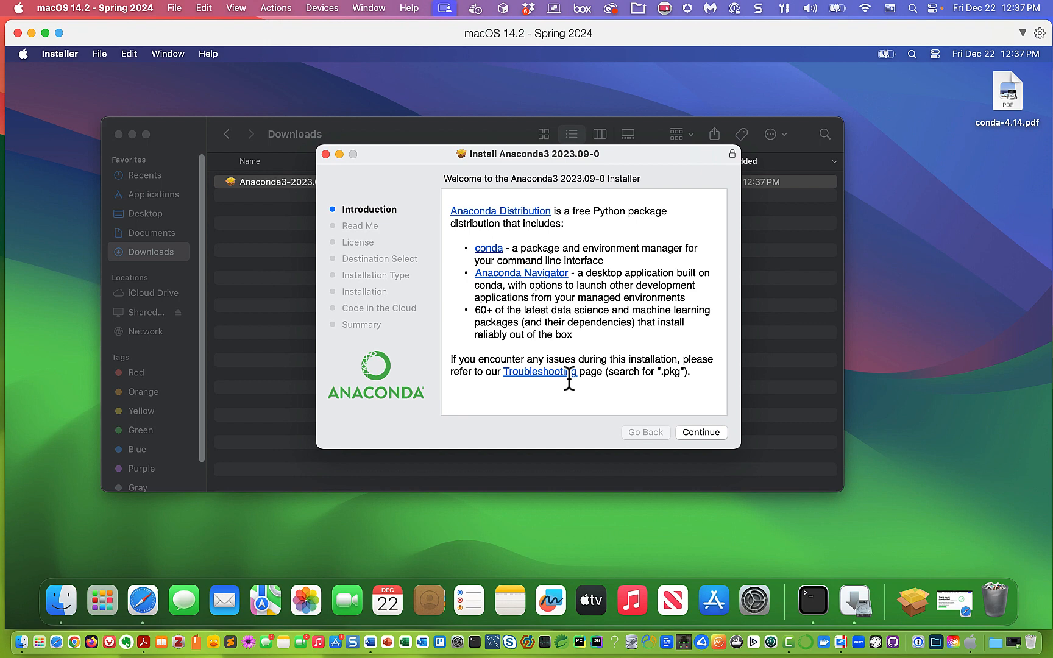
Agree to the Anaconda license terms and start the standard installation with the "Install for me only" destination
{"action": "left_click", "coordinate": [702, 431]}
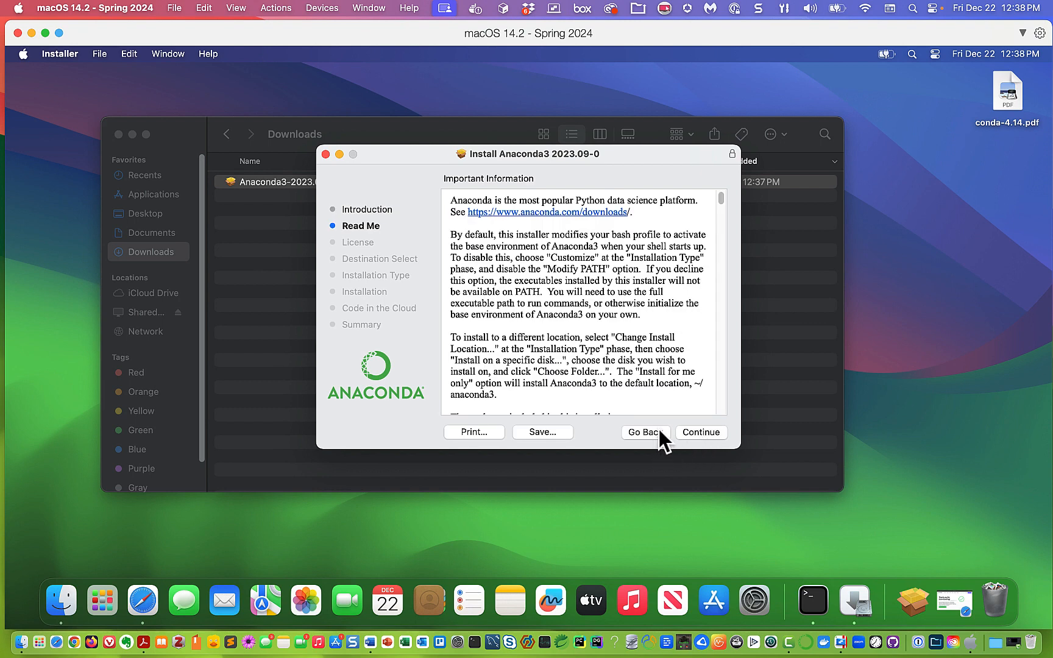
{"action": "left_click", "coordinate": [699, 432]}
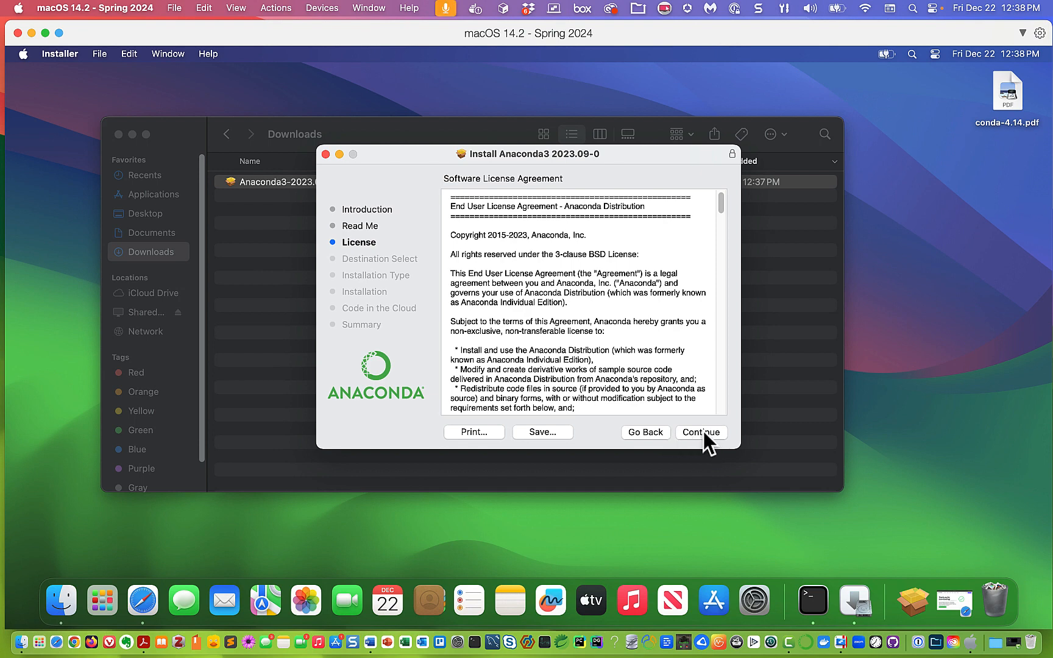
{"action": "left_click", "coordinate": [702, 432]}
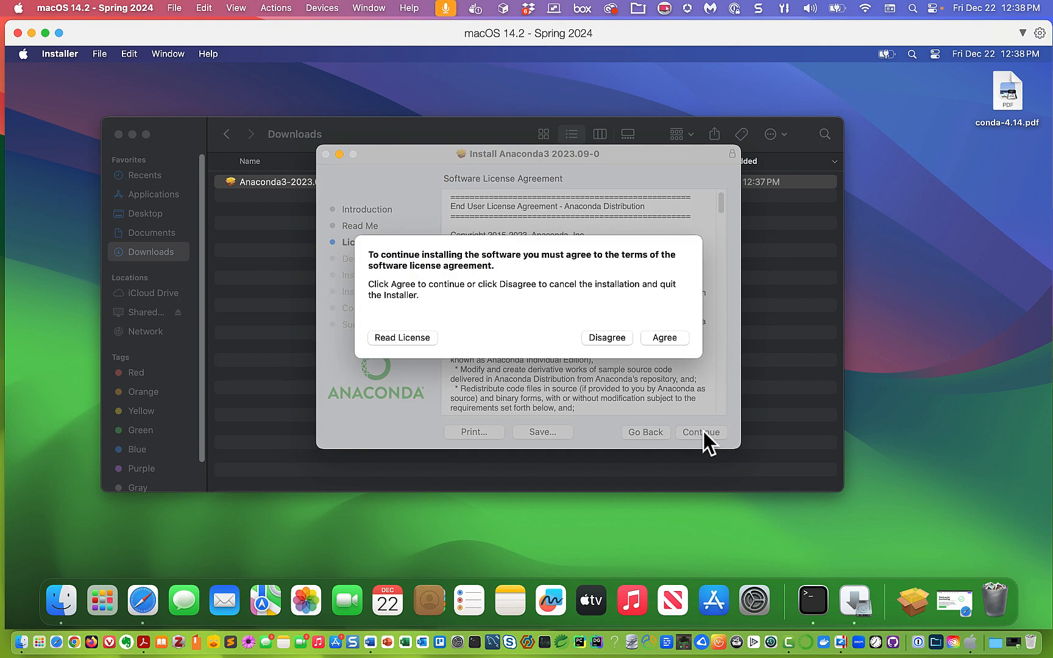
{"action": "left_click", "coordinate": [661, 339]}
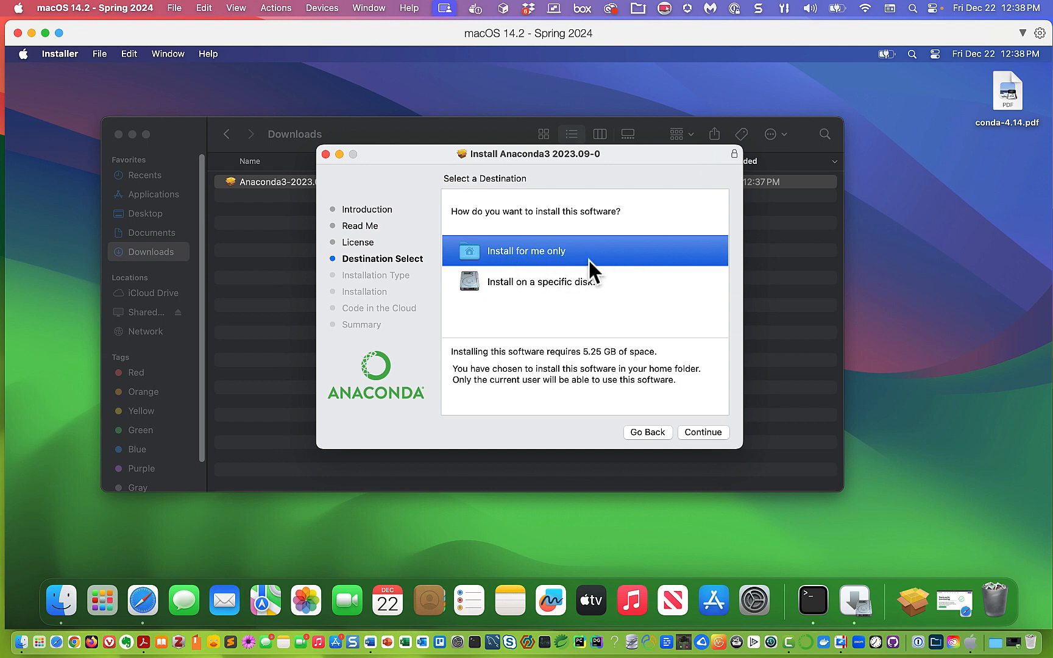
{"action": "left_click", "coordinate": [701, 432]}
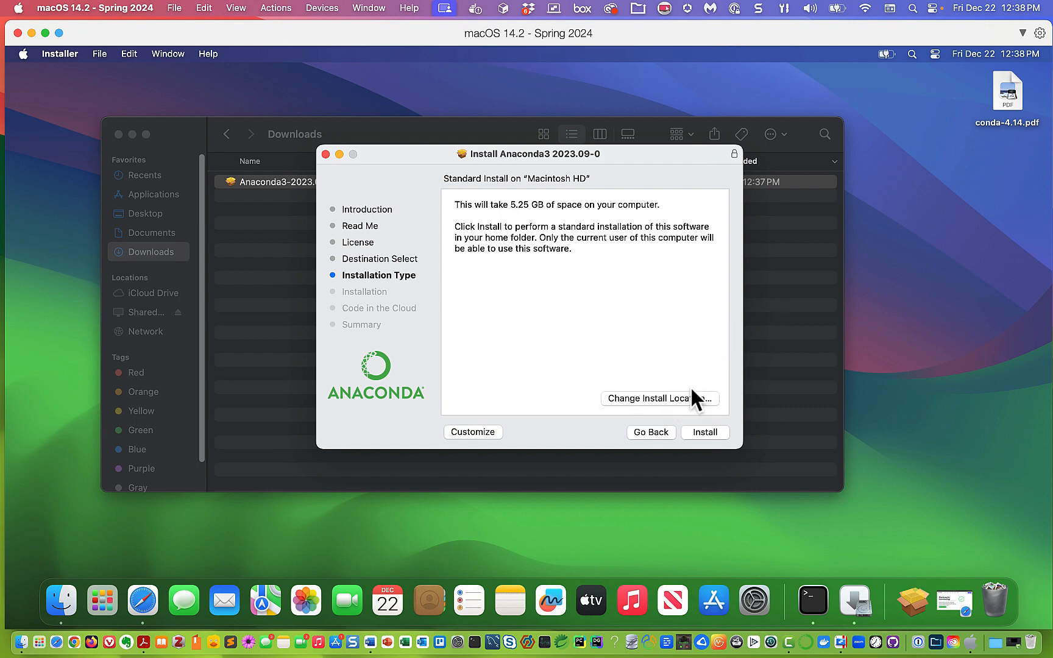
{"action": "left_click", "coordinate": [705, 431]}
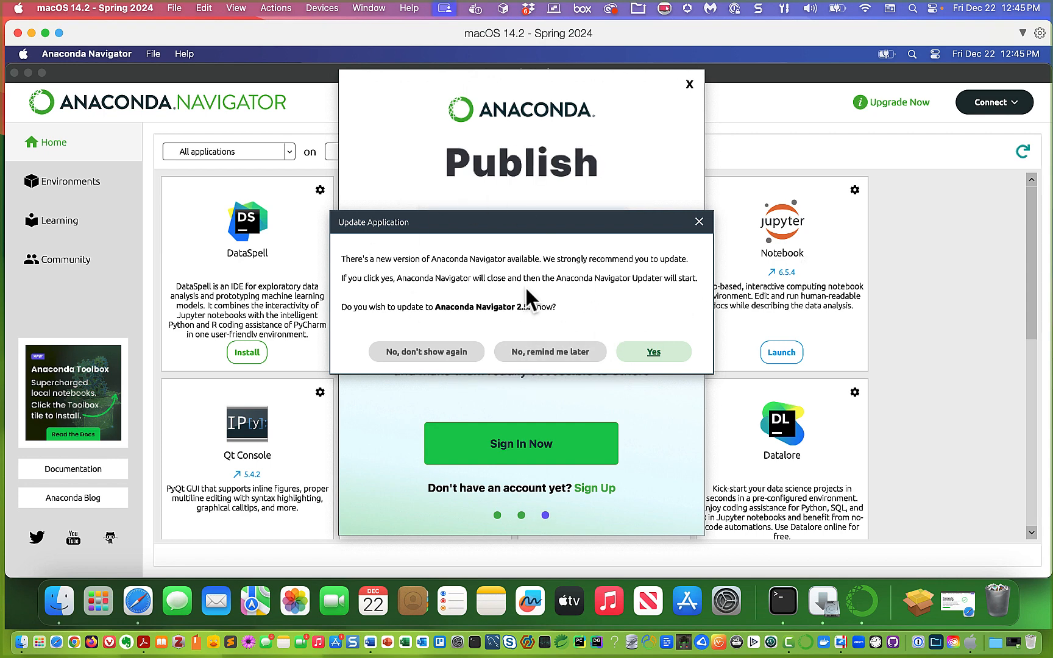
Decline the Anaconda Navigator update with no further reminders and close the Publish sign-in pop-up
{"action": "left_click", "coordinate": [430, 349]}
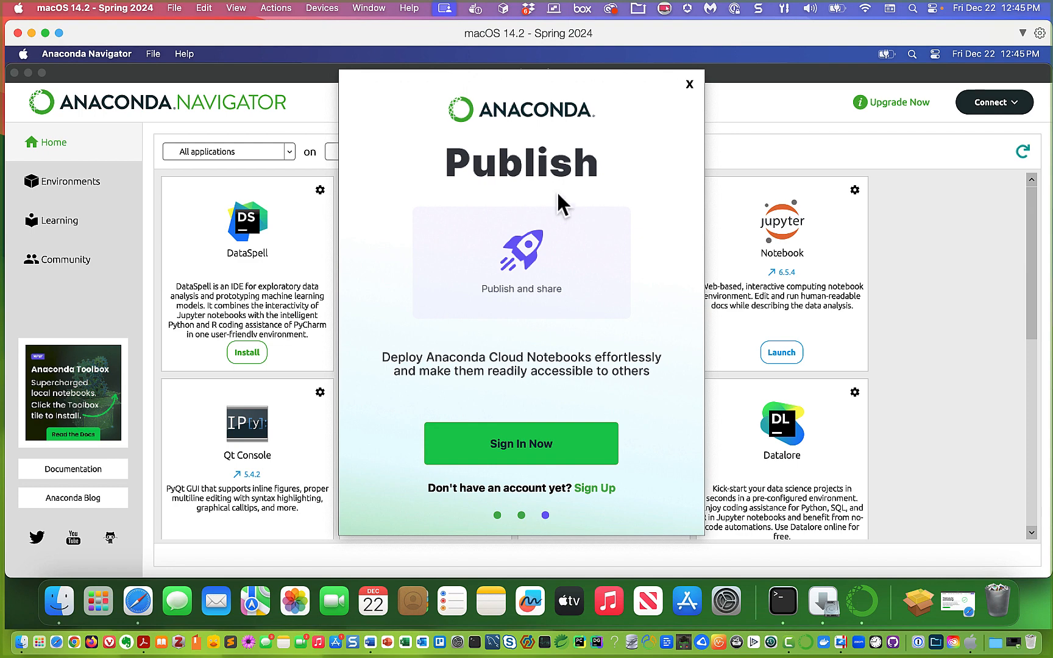
{"action": "left_click", "coordinate": [690, 85]}
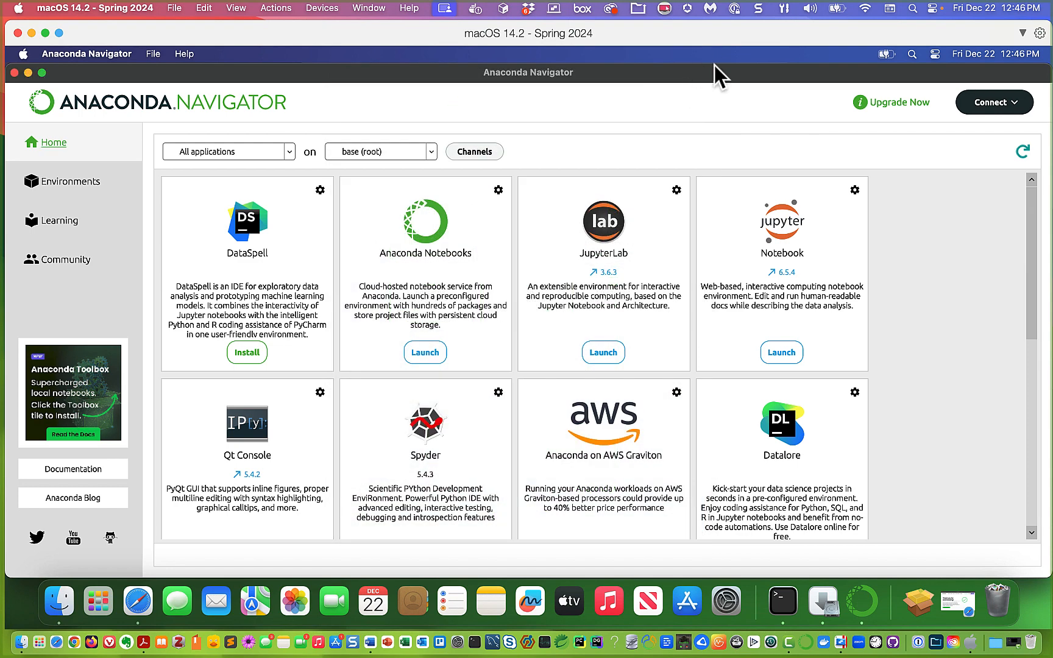
Quit Anaconda Navigator, choosing not to show the quit confirmation again
{"action": "left_click", "coordinate": [14, 73]}
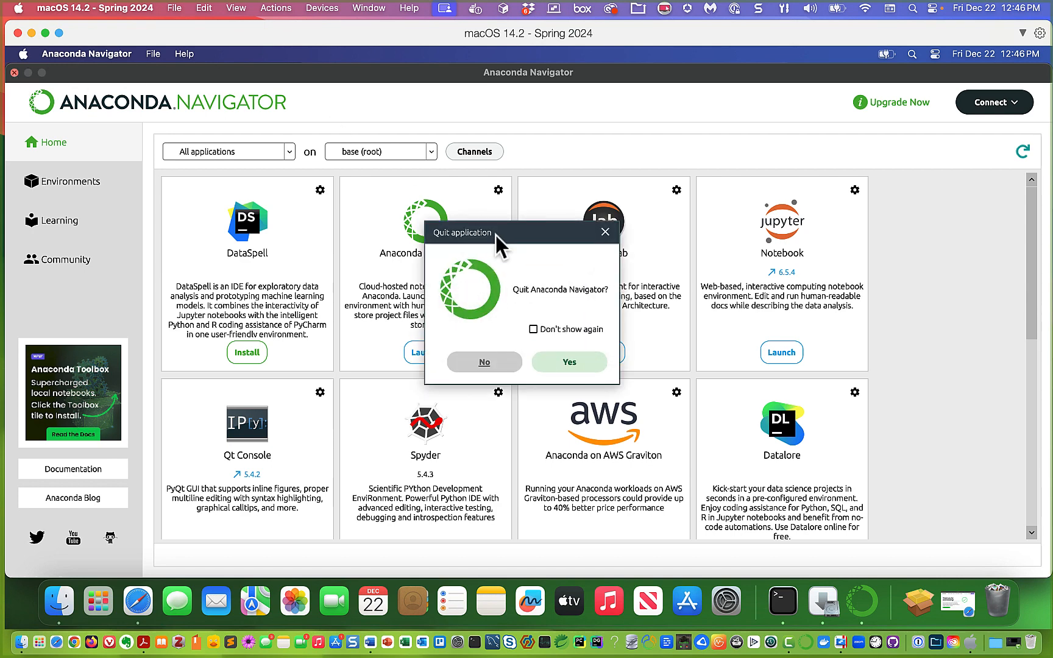
{"action": "left_click", "coordinate": [576, 362]}
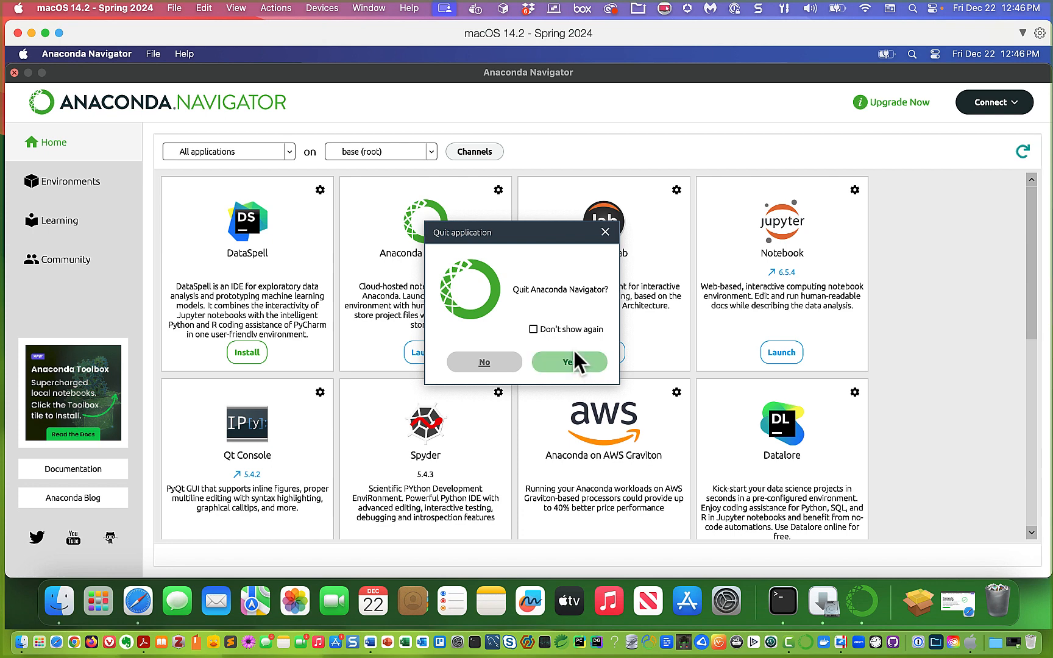
{"action": "left_click", "coordinate": [533, 329]}
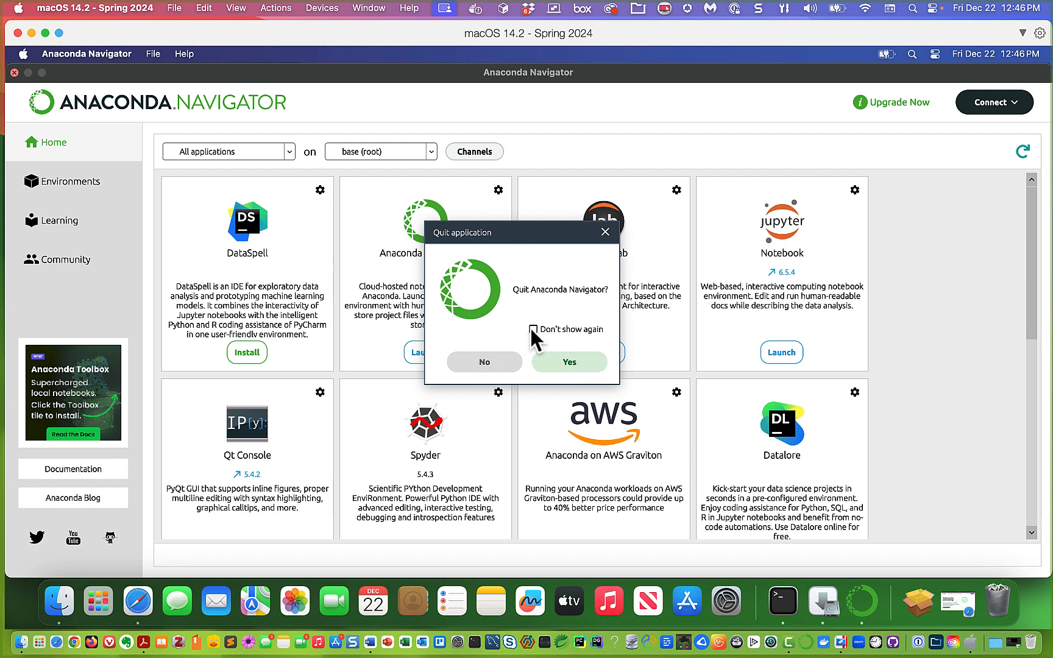
{"action": "left_click", "coordinate": [569, 361]}
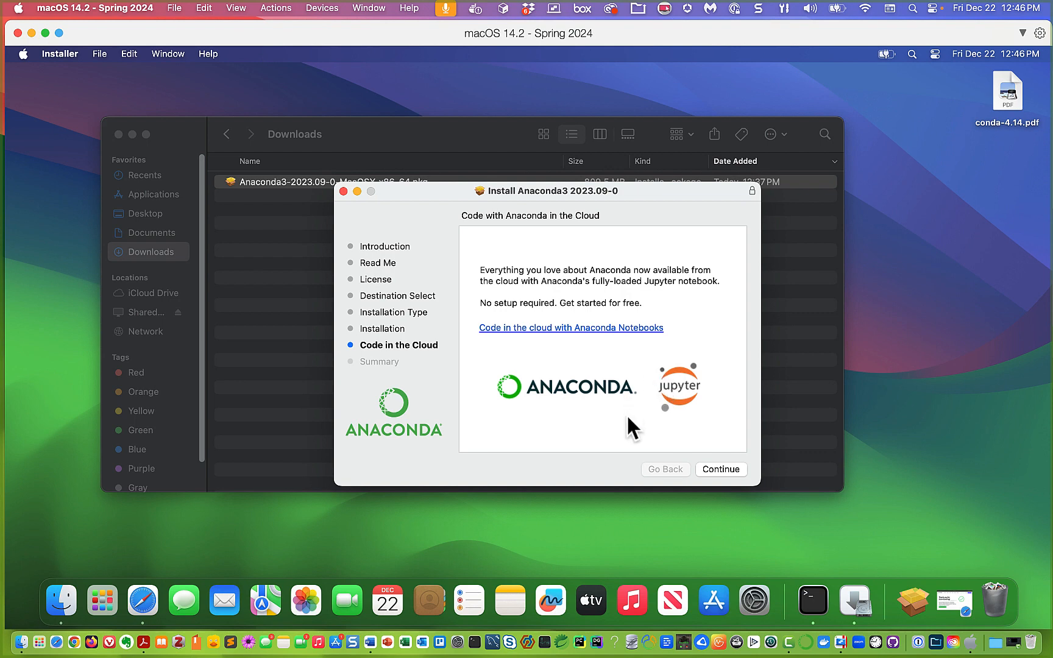
Finish and close the Anaconda installer, and move the installer package to the Trash
{"action": "left_click", "coordinate": [730, 470]}
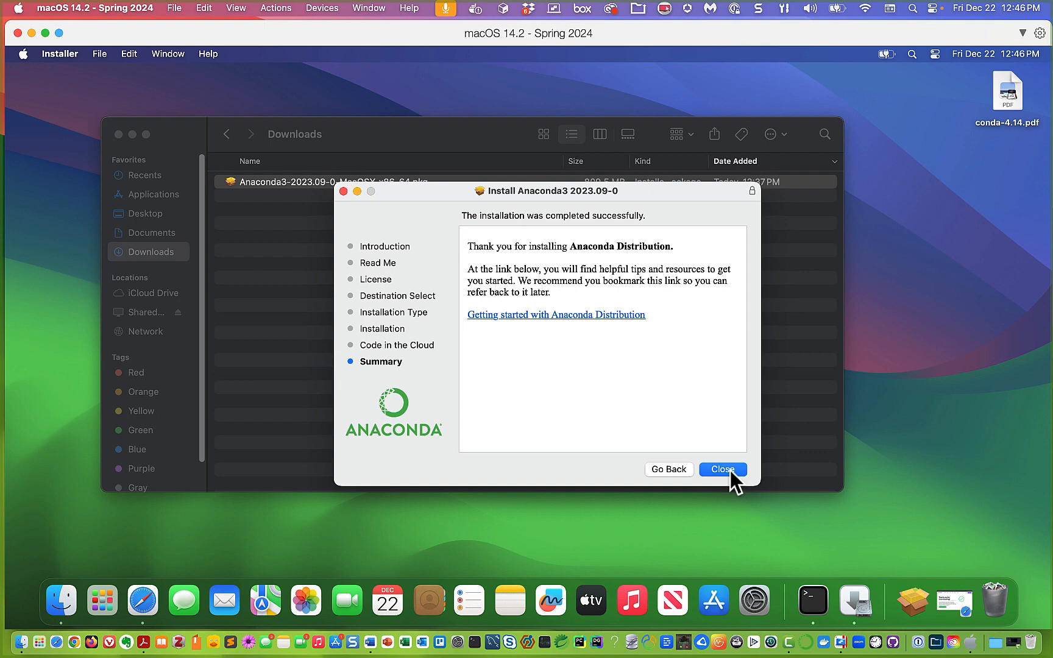
{"action": "left_click", "coordinate": [723, 469]}
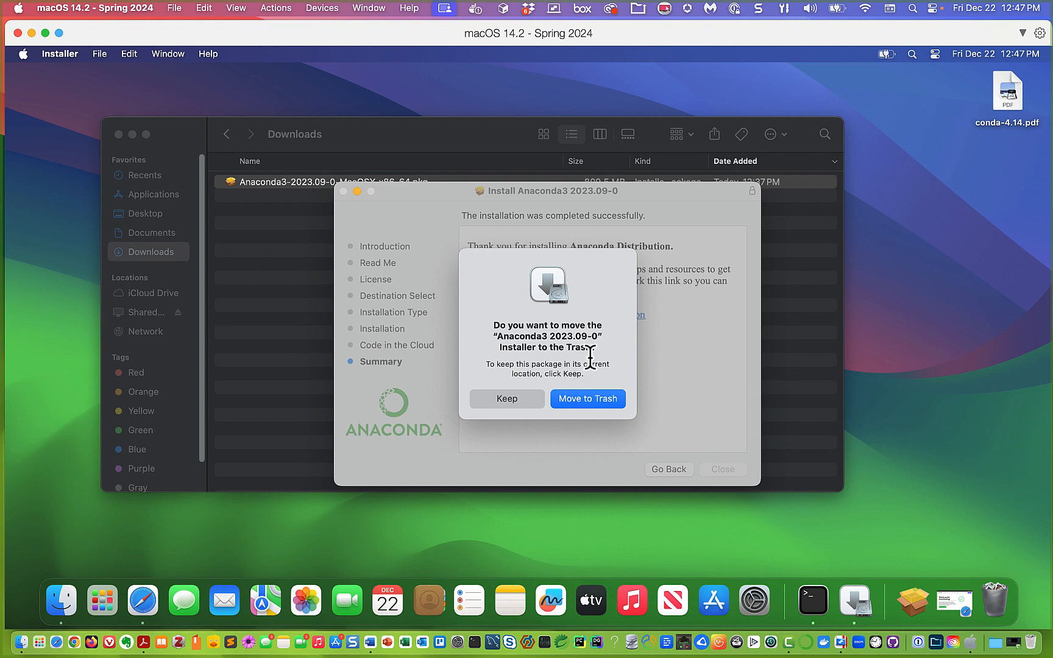
{"action": "left_click", "coordinate": [591, 400]}
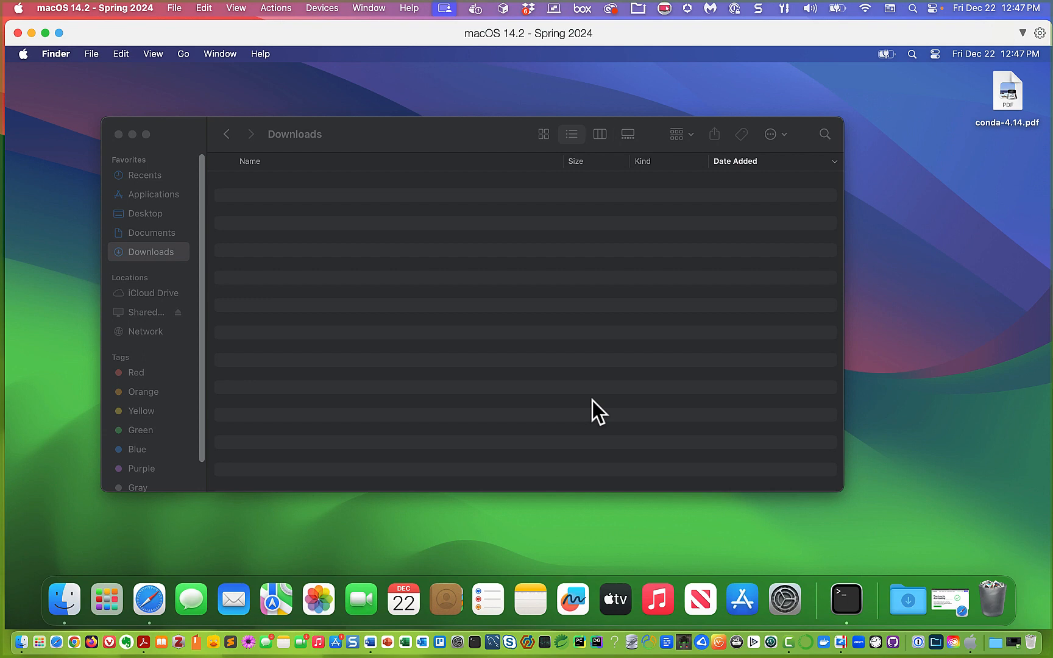
Open the Applications folder in Finder and display its contents as a list
{"action": "left_click", "coordinate": [139, 195]}
{"action": "left_click", "coordinate": [139, 195]}
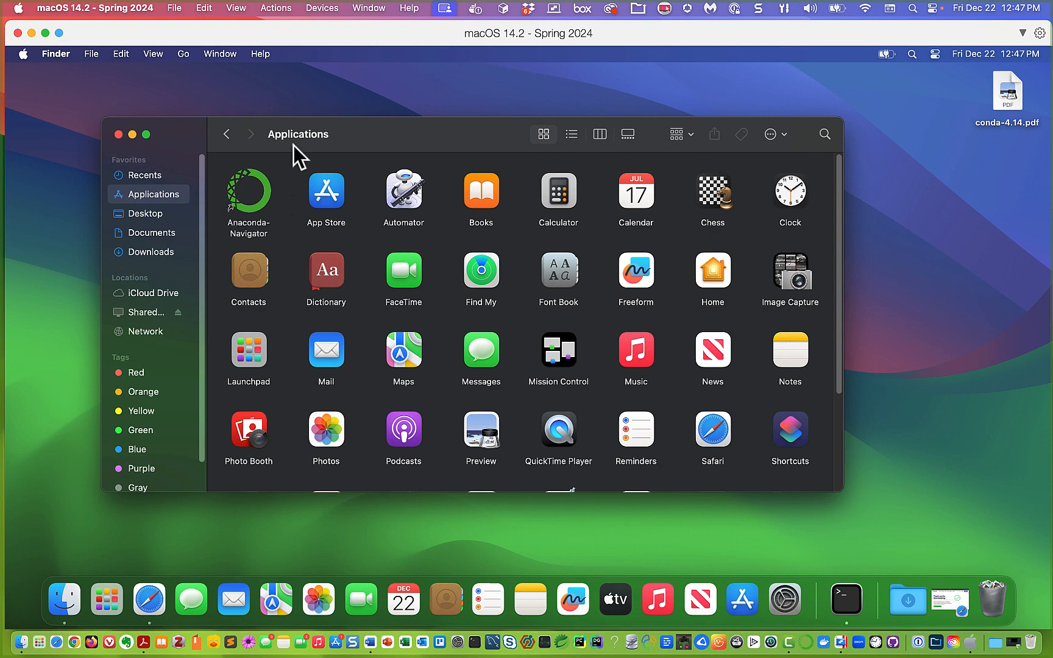
{"action": "left_click", "coordinate": [231, 8]}
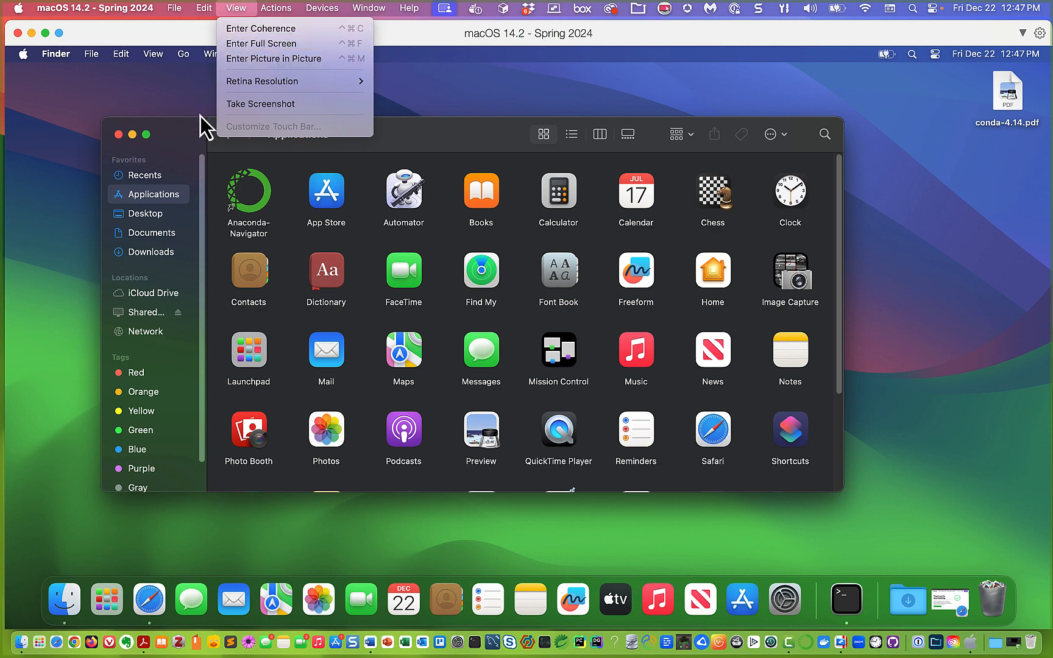
{"action": "left_click", "coordinate": [188, 78]}
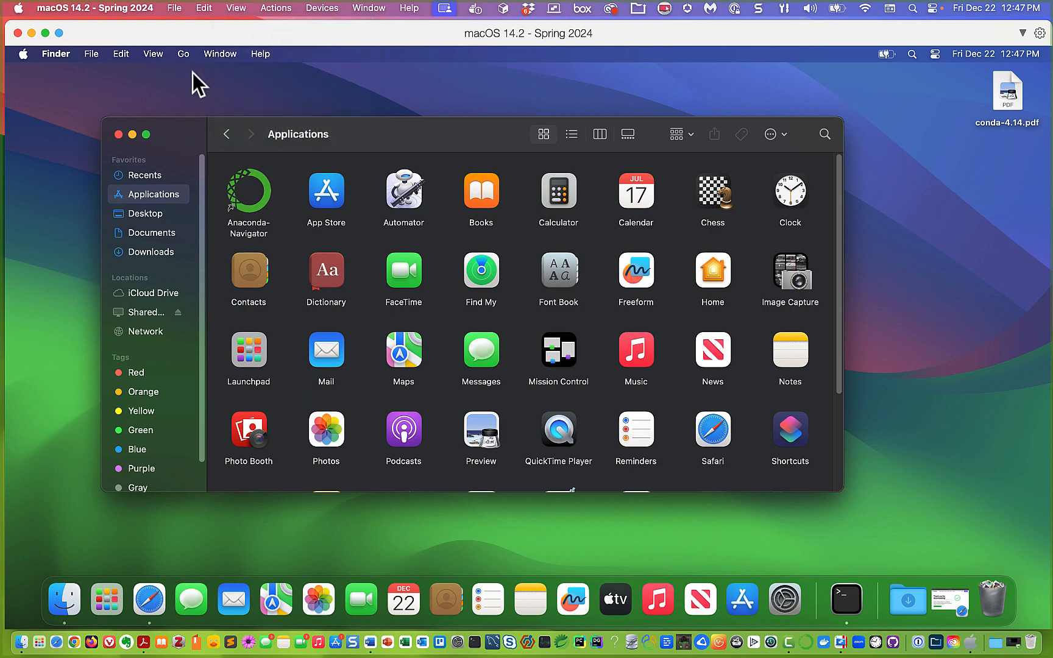
{"action": "left_click", "coordinate": [153, 54]}
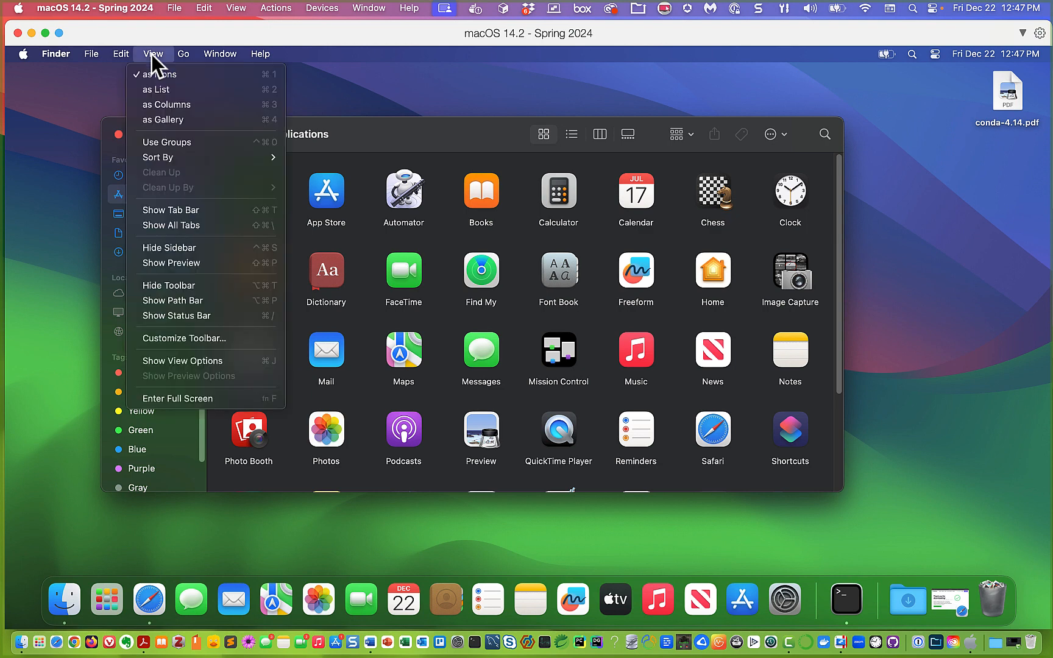
{"action": "left_click", "coordinate": [156, 90]}
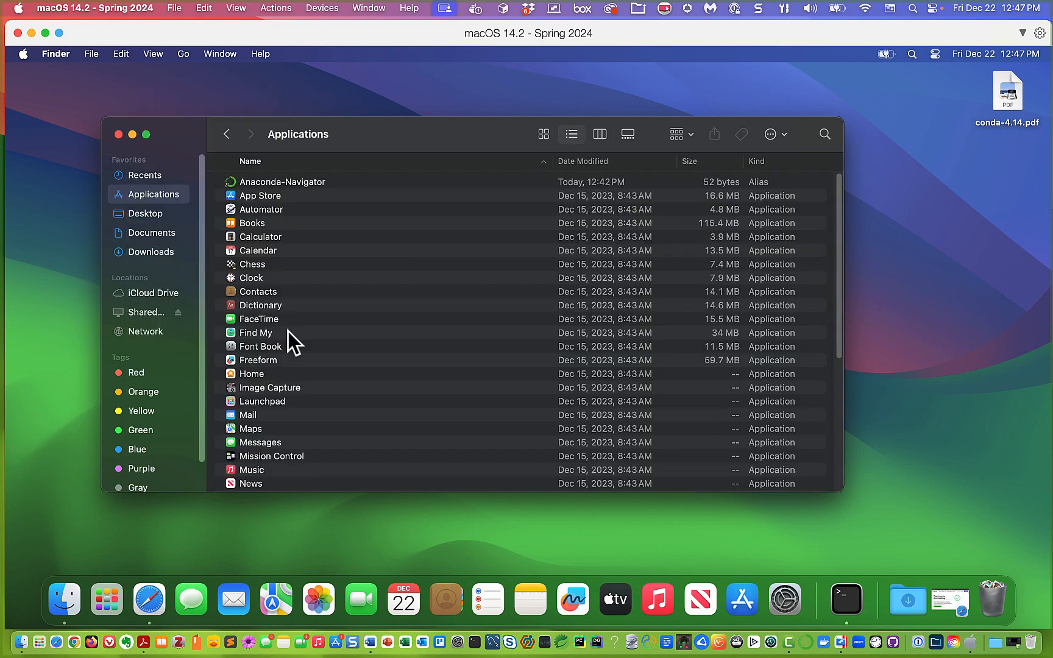
Look through the installed applications in the list and close the Finder window
{"action": "scroll", "coordinate": [291, 299], "scroll_direction": "down", "scroll_amount": 3}
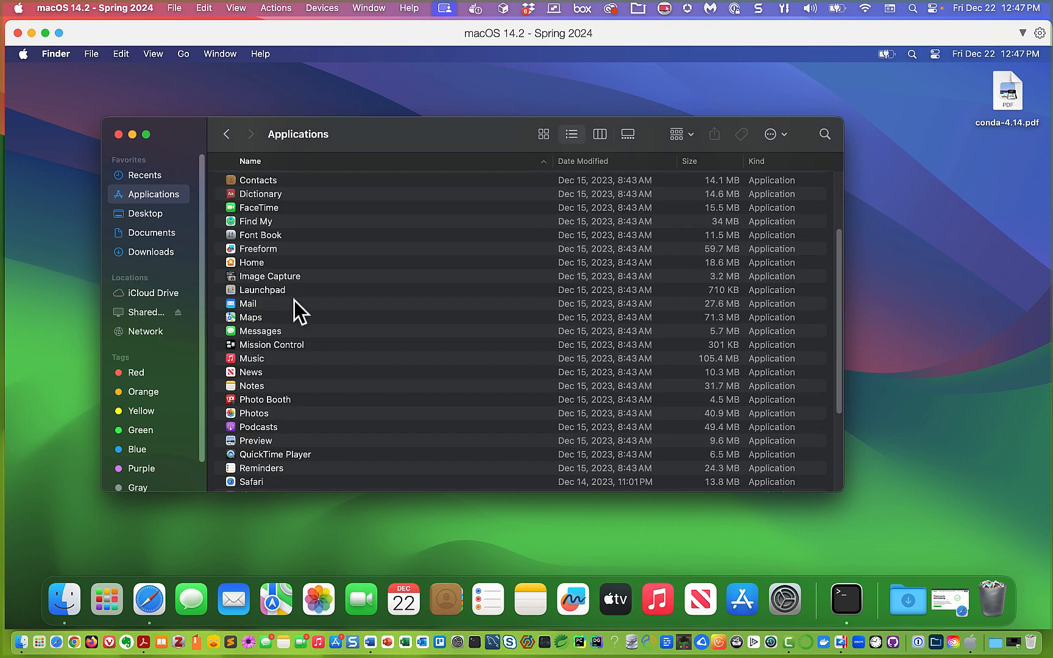
{"action": "scroll", "coordinate": [294, 299], "scroll_direction": "up", "scroll_amount": 3}
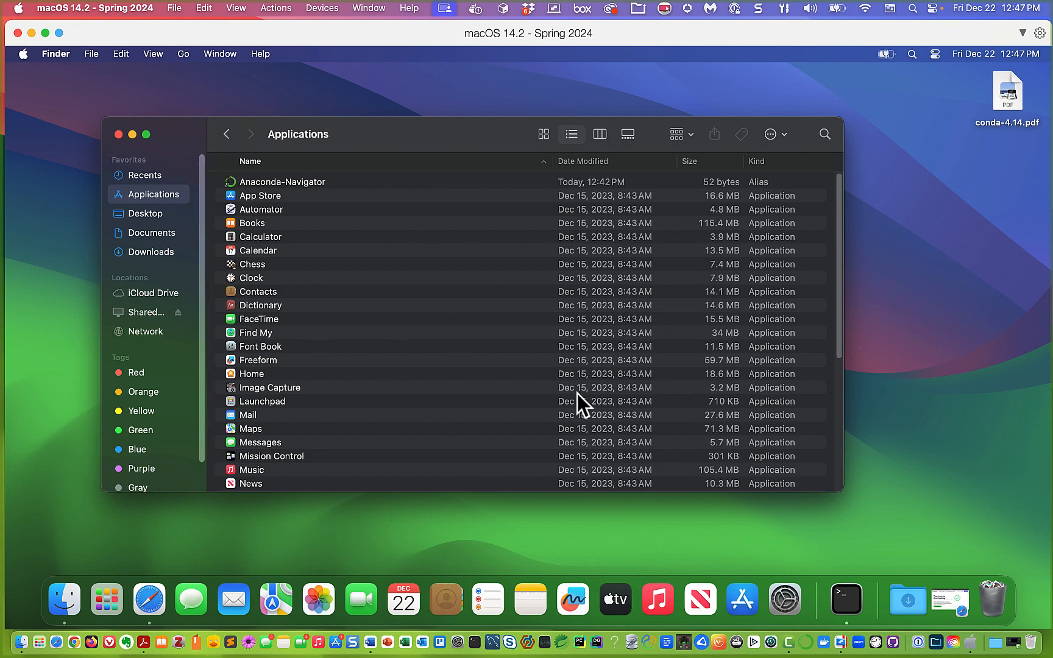
{"action": "left_click", "coordinate": [119, 134]}
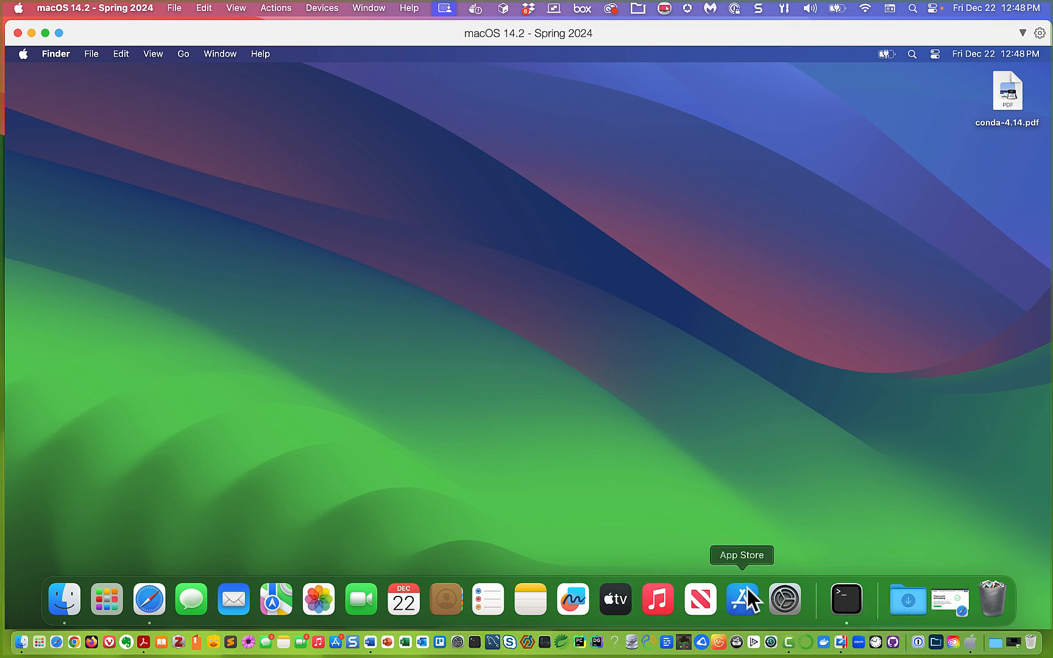
Open Terminal from the Other folder in Launchpad
{"action": "left_click", "coordinate": [845, 603]}
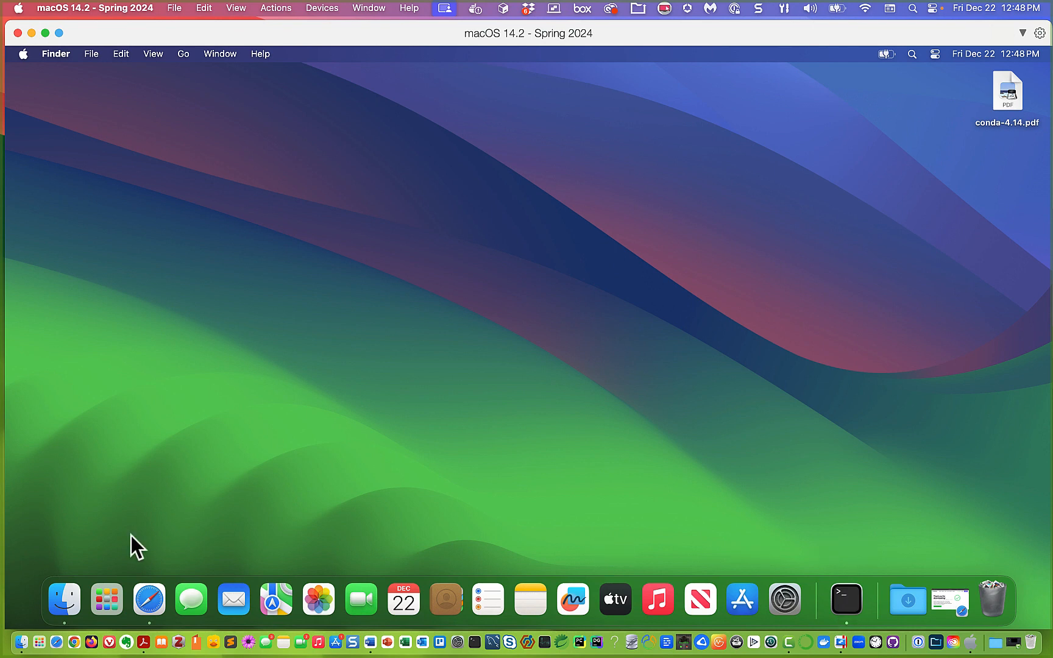
{"action": "left_click", "coordinate": [111, 600]}
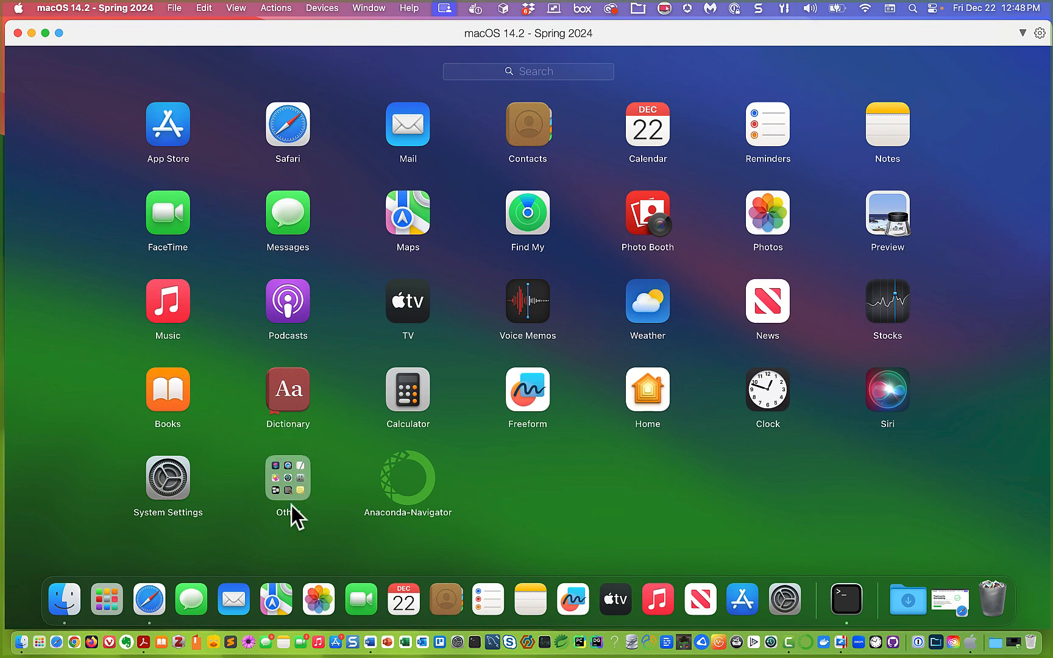
{"action": "left_click", "coordinate": [285, 474]}
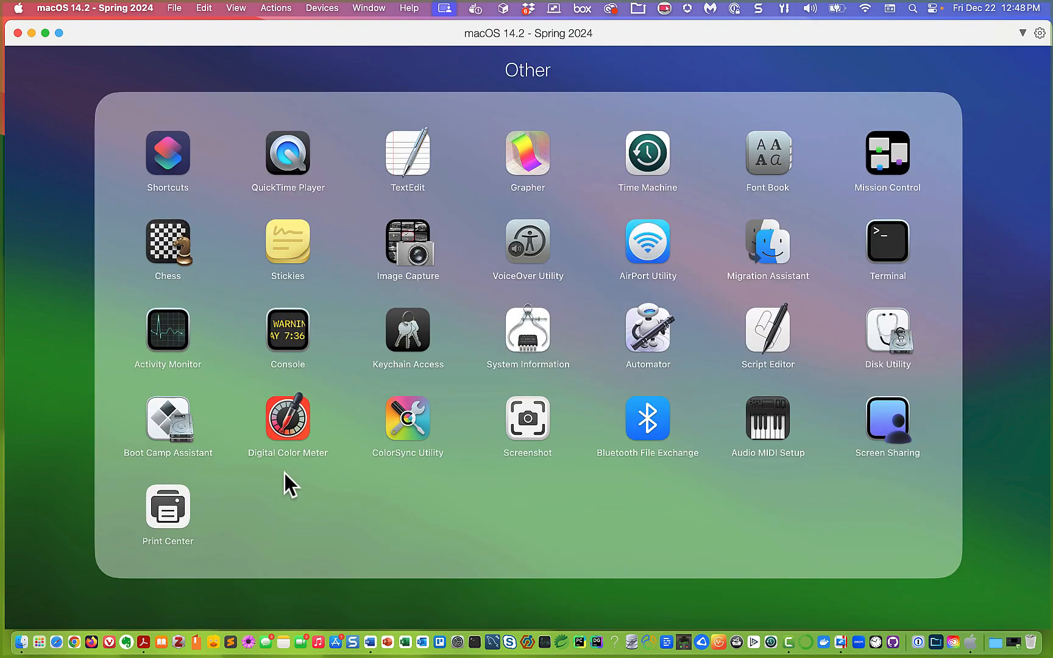
{"action": "left_click", "coordinate": [885, 241]}
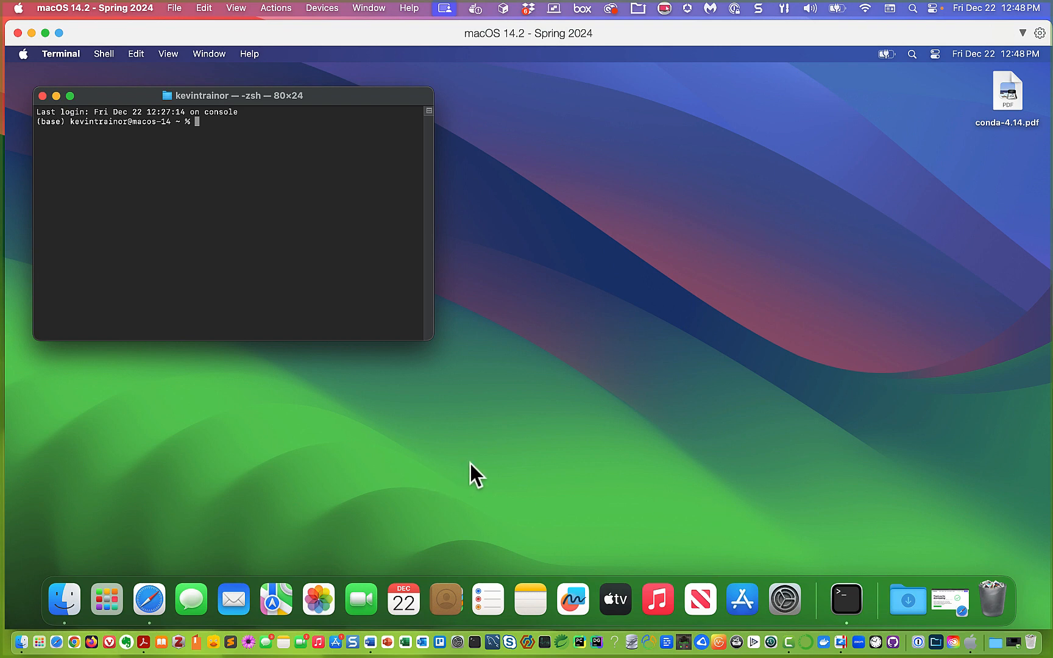
Set the running Terminal application to be kept permanently in the Dock
{"action": "right_click", "coordinate": [846, 599]}
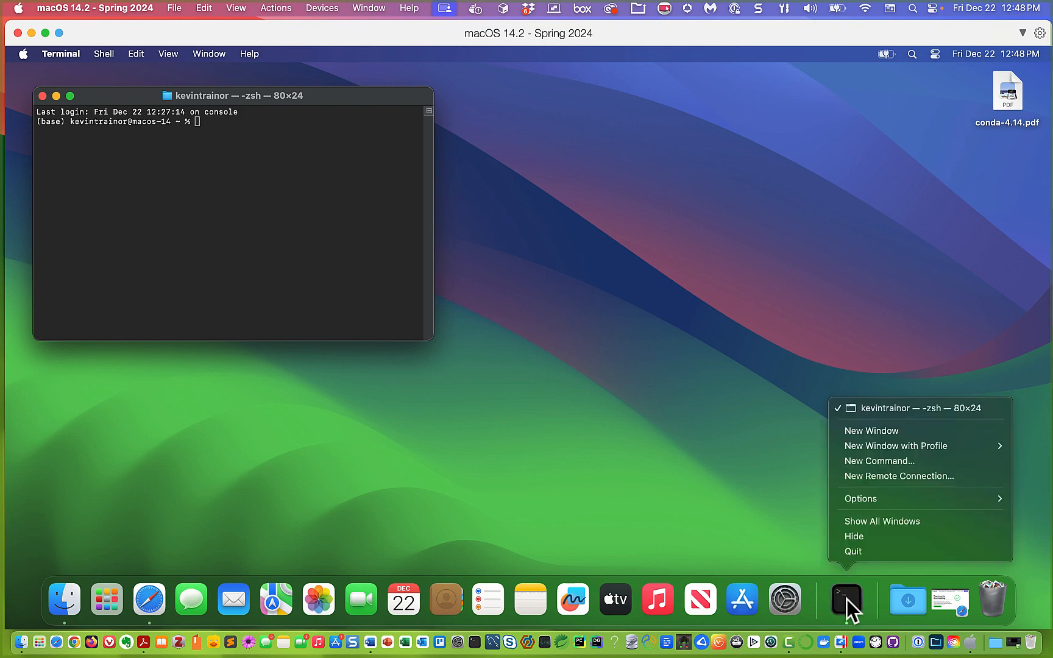
{"action": "mouse_move", "coordinate": [875, 493]}
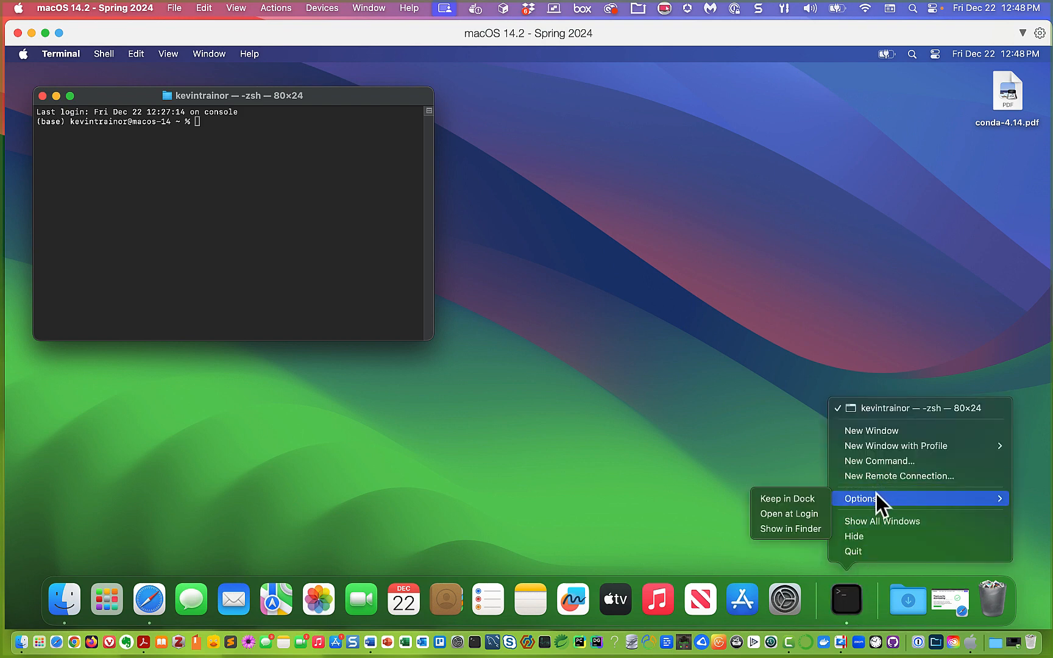
{"action": "left_click", "coordinate": [806, 496]}
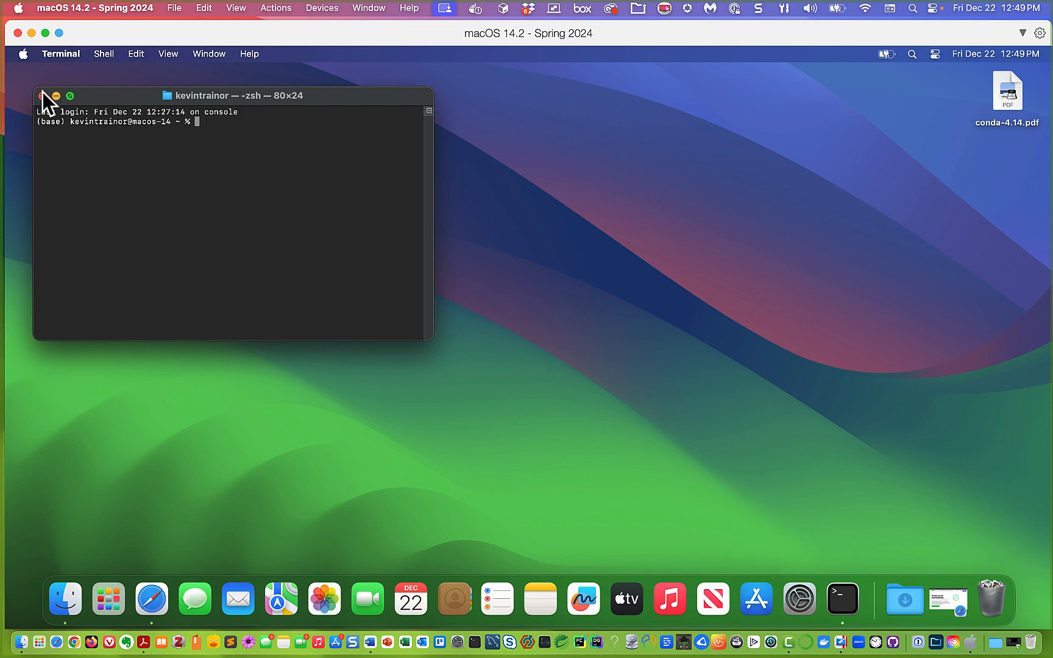
Quit and relaunch Terminal from the Dock, and enlarge its window to about 154×45 characters
{"action": "left_click", "coordinate": [62, 54]}
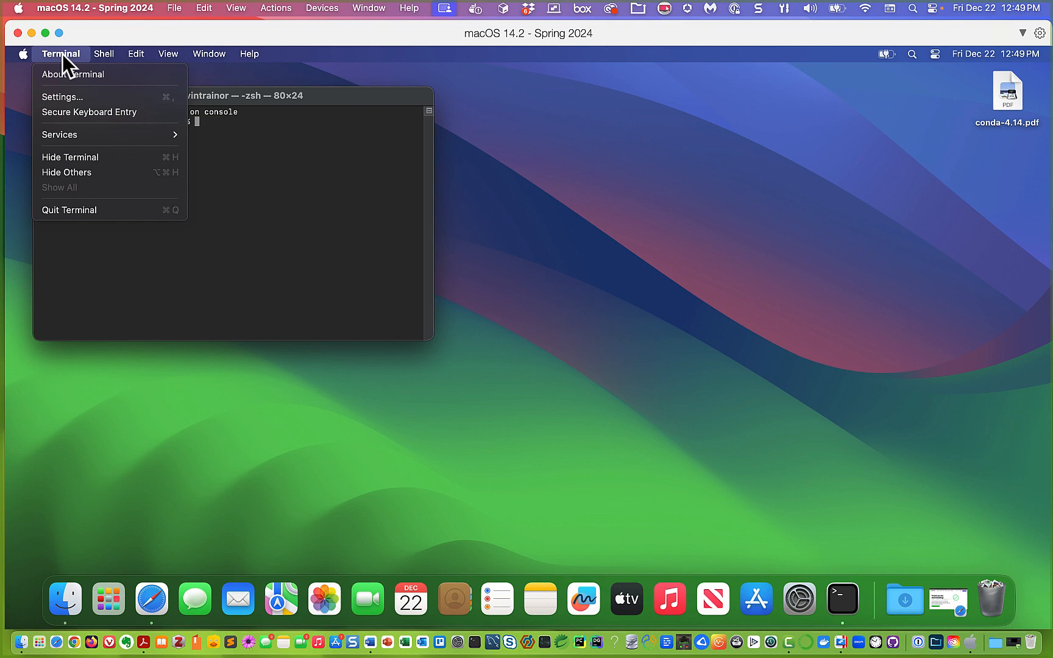
{"action": "left_click", "coordinate": [62, 209]}
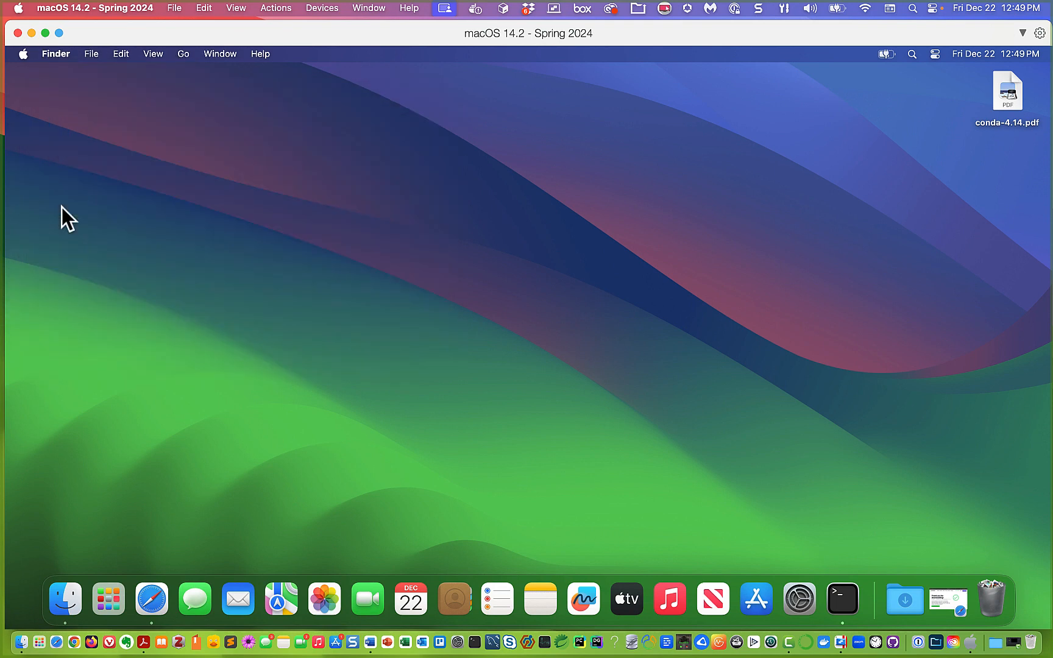
{"action": "left_click", "coordinate": [842, 594]}
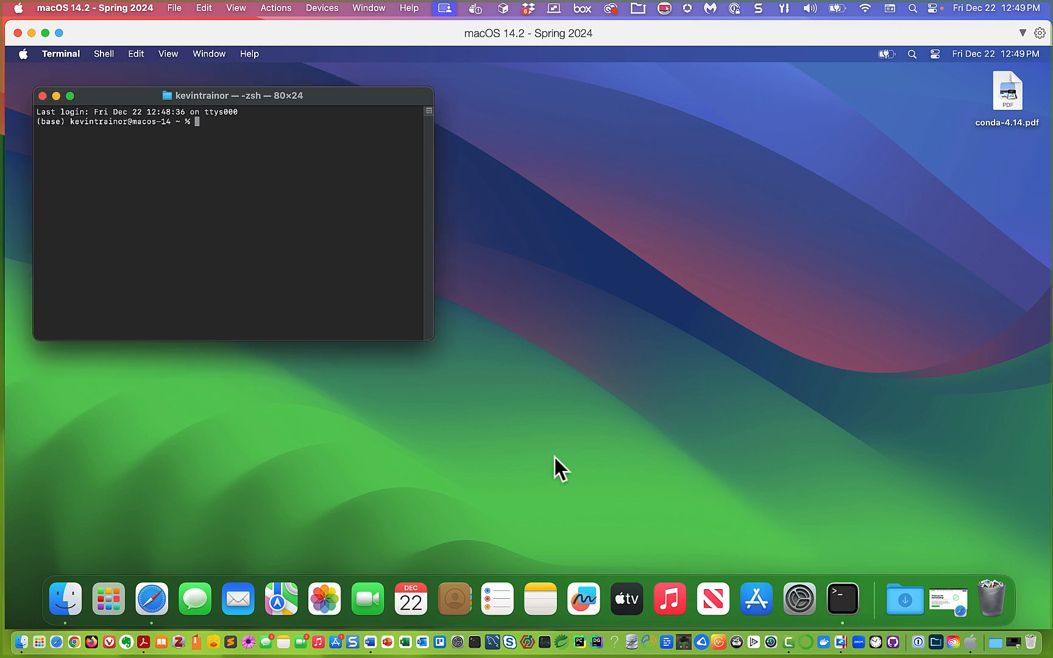
{"action": "left_click_drag", "start_coordinate": [432, 337], "coordinate": [790, 541]}
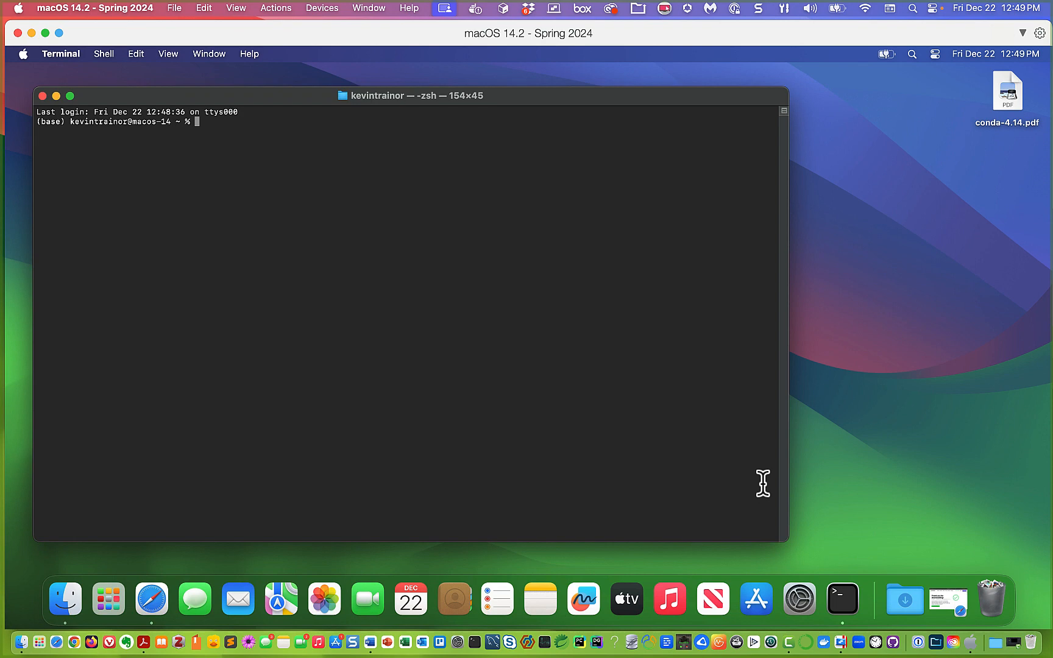
Set the font size of Terminal's Basic profile to 14 and close the settings
{"action": "left_click", "coordinate": [52, 53]}
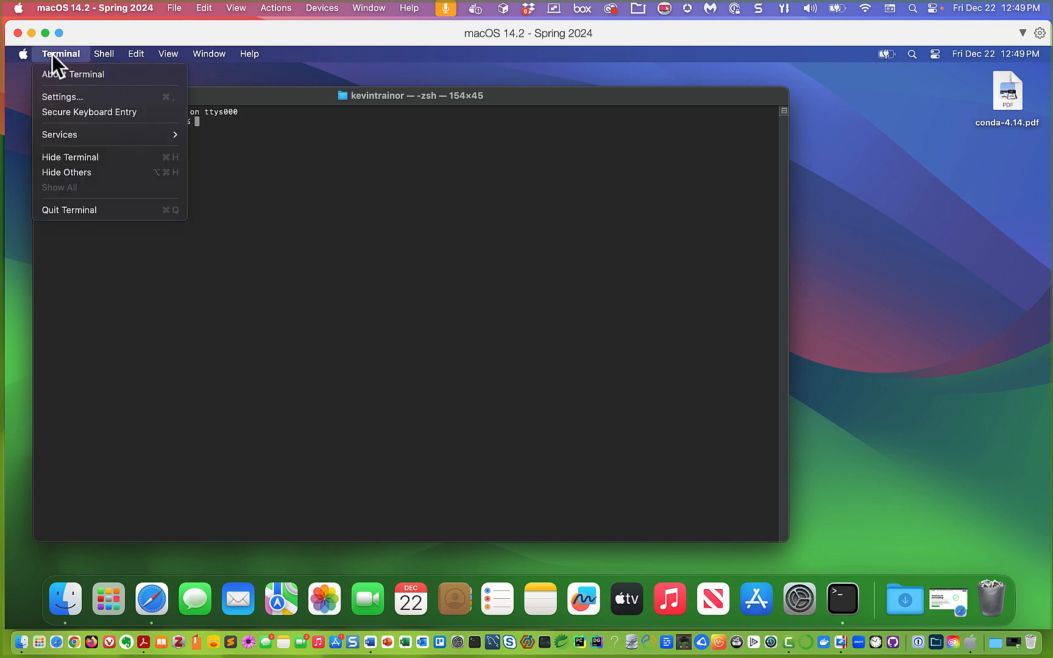
{"action": "left_click", "coordinate": [49, 99]}
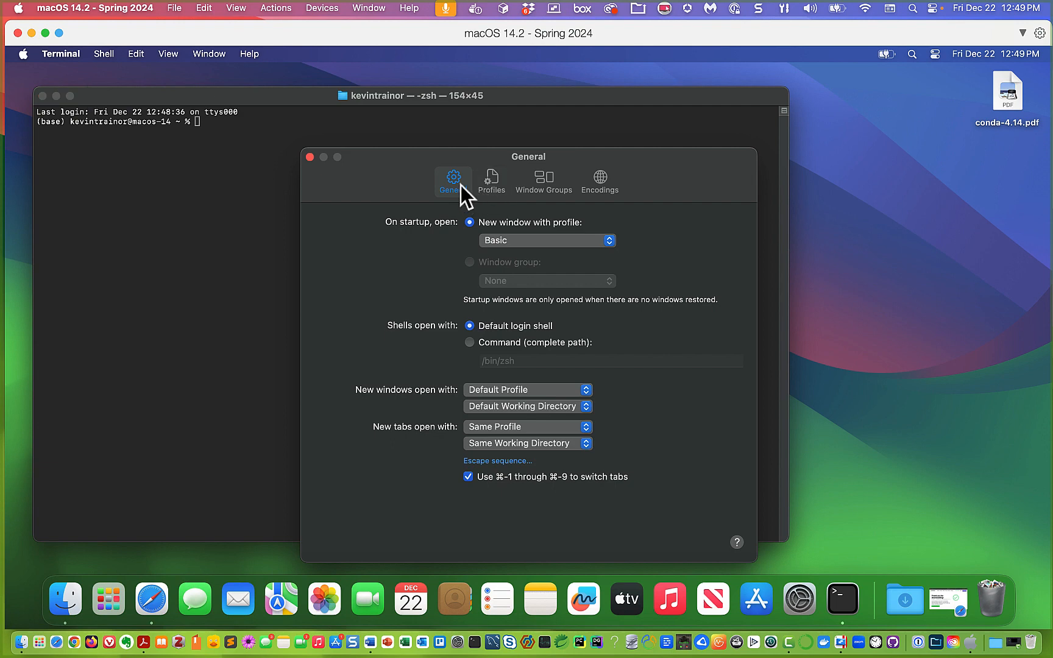
{"action": "left_click", "coordinate": [491, 181]}
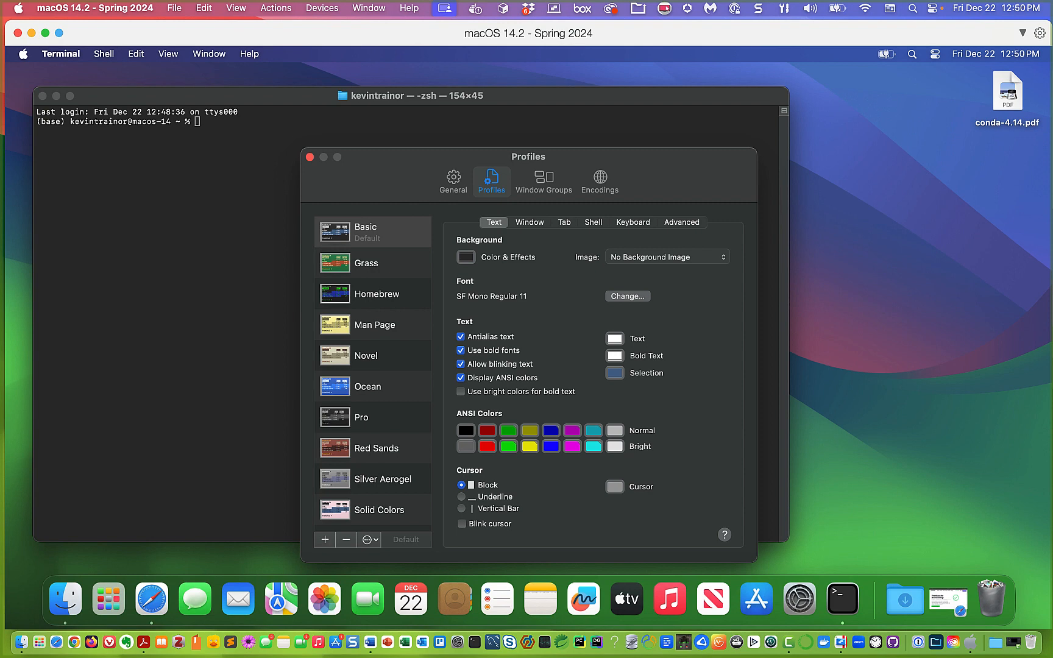
{"action": "key", "text": "F11"}
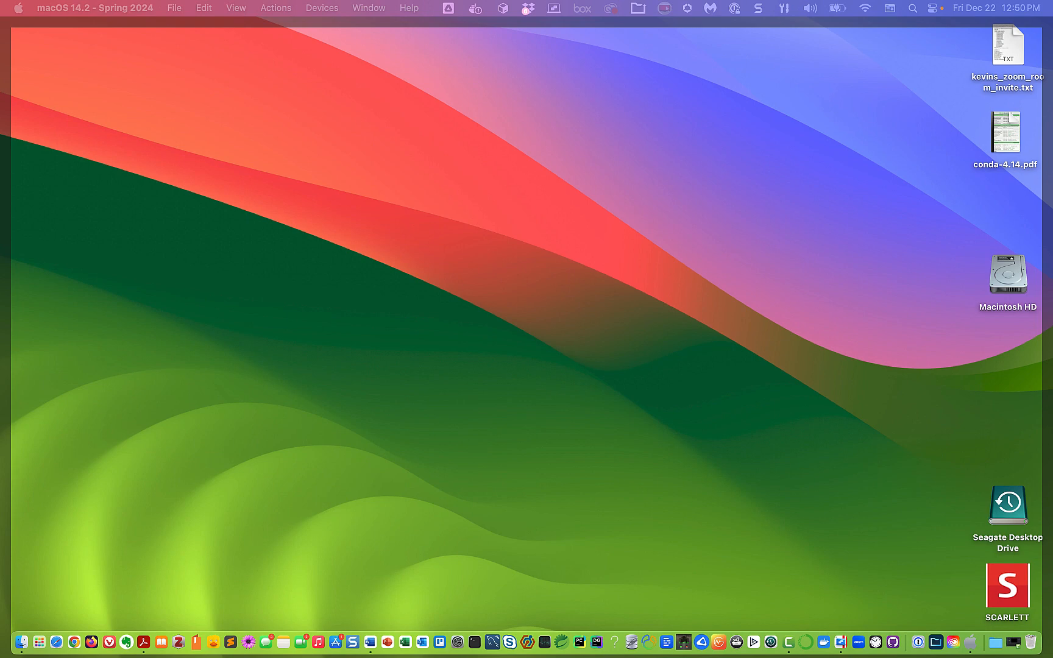
{"action": "key", "text": "F11"}
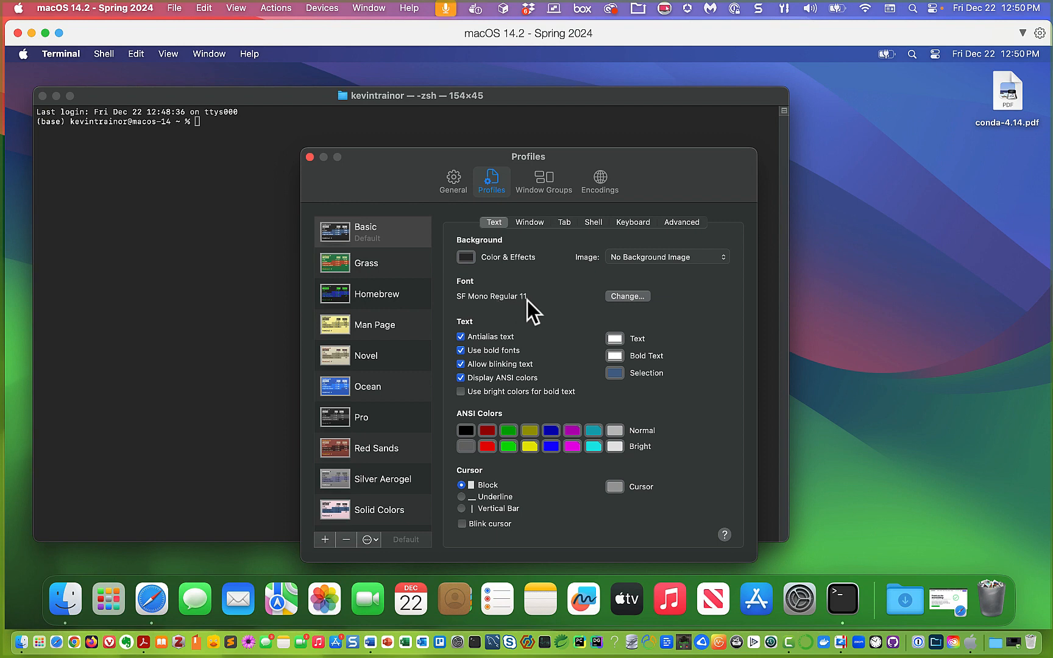
{"action": "left_click", "coordinate": [628, 296]}
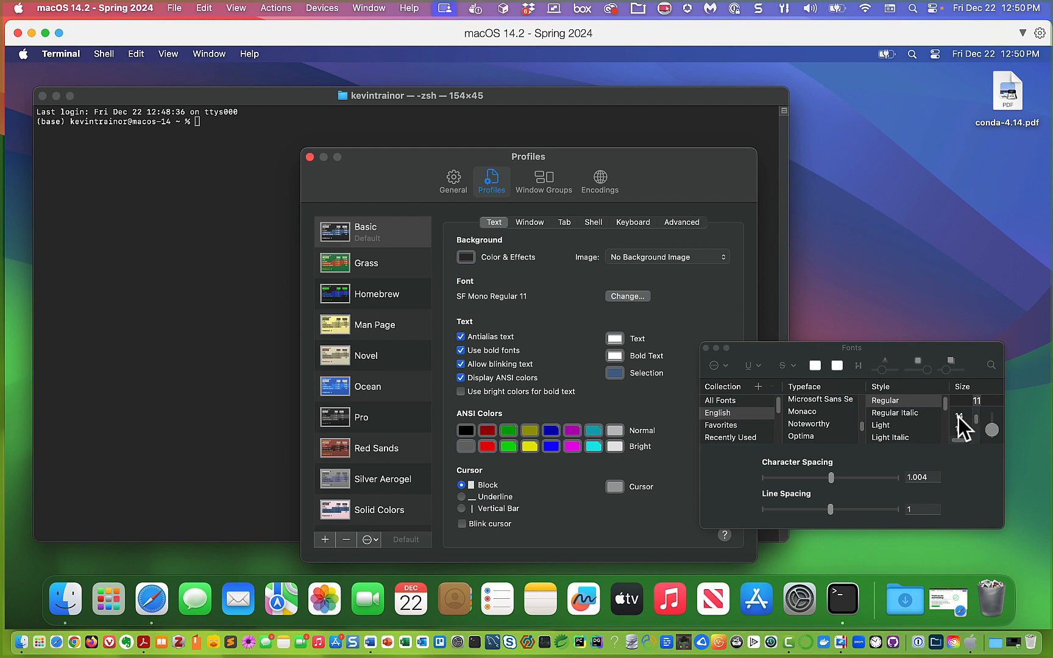
{"action": "left_click", "coordinate": [958, 417]}
{"action": "left_click", "coordinate": [705, 348]}
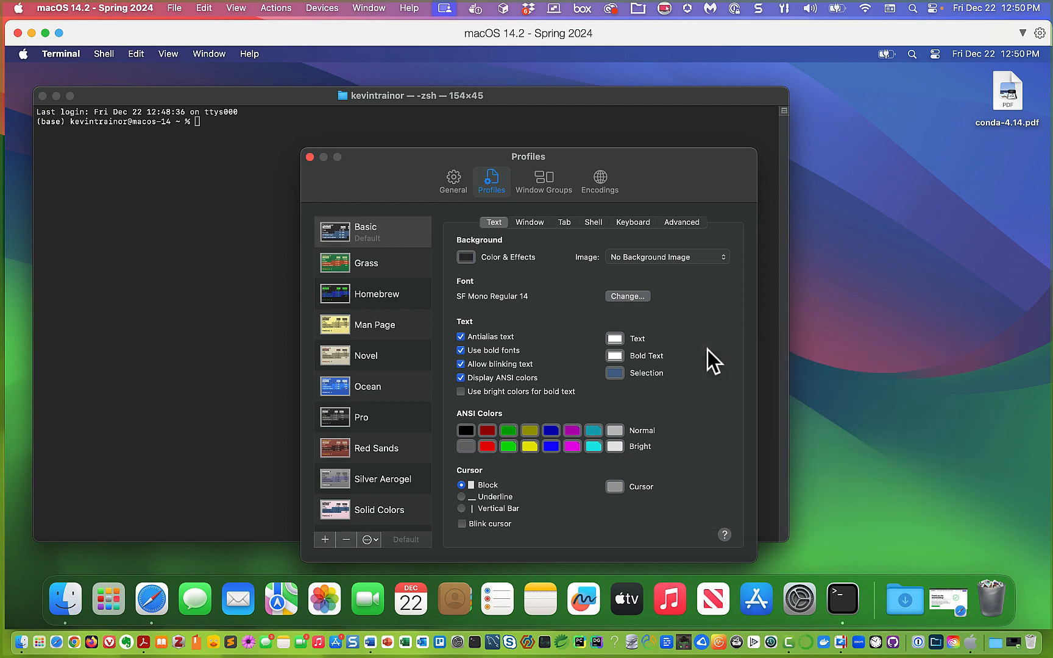
{"action": "left_click", "coordinate": [311, 157]}
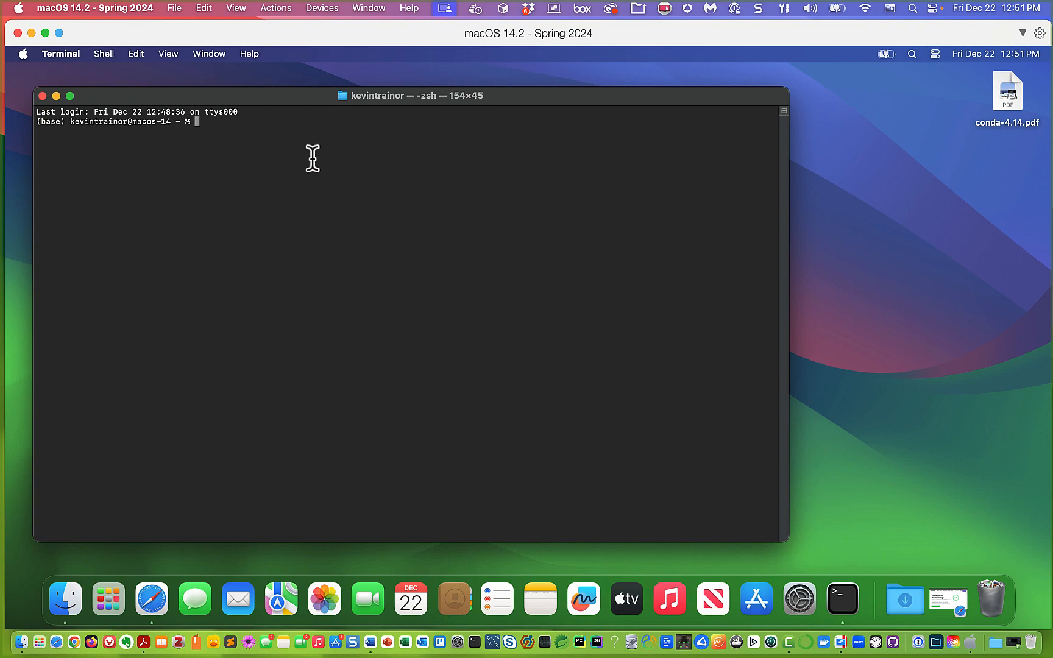
Replace the Terminal window with a new one from the Dock and enlarge it to about 122×30 characters
{"action": "left_click", "coordinate": [42, 97]}
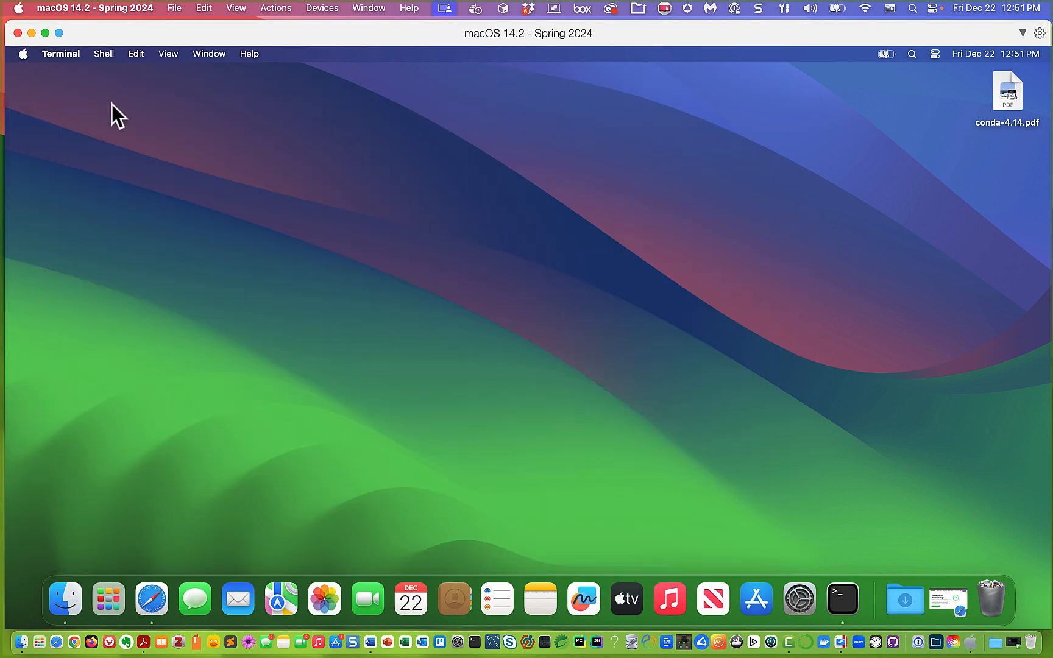
{"action": "left_click", "coordinate": [851, 604]}
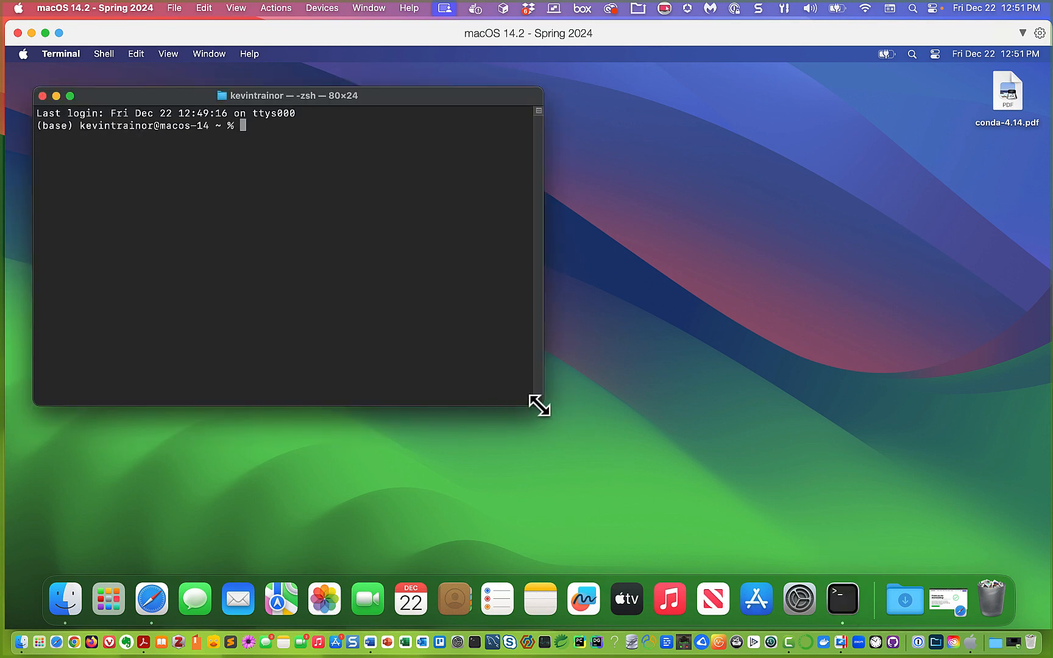
{"action": "left_click_drag", "start_coordinate": [540, 406], "coordinate": [796, 480]}
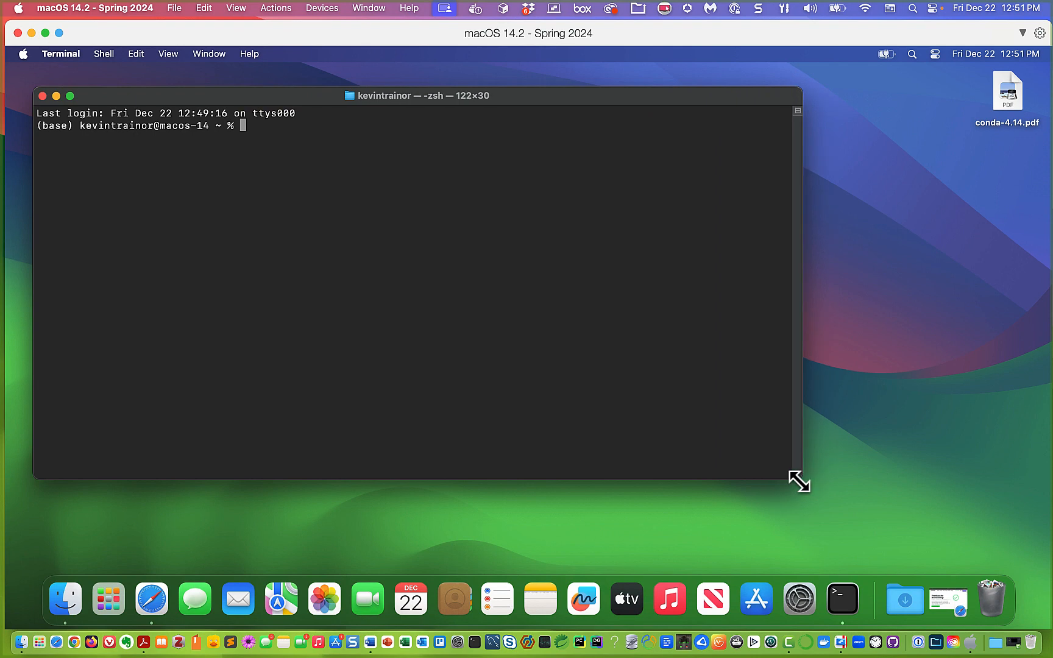
Set the font size of Terminal's Basic profile to 16 and close the settings
{"action": "left_click", "coordinate": [50, 54]}
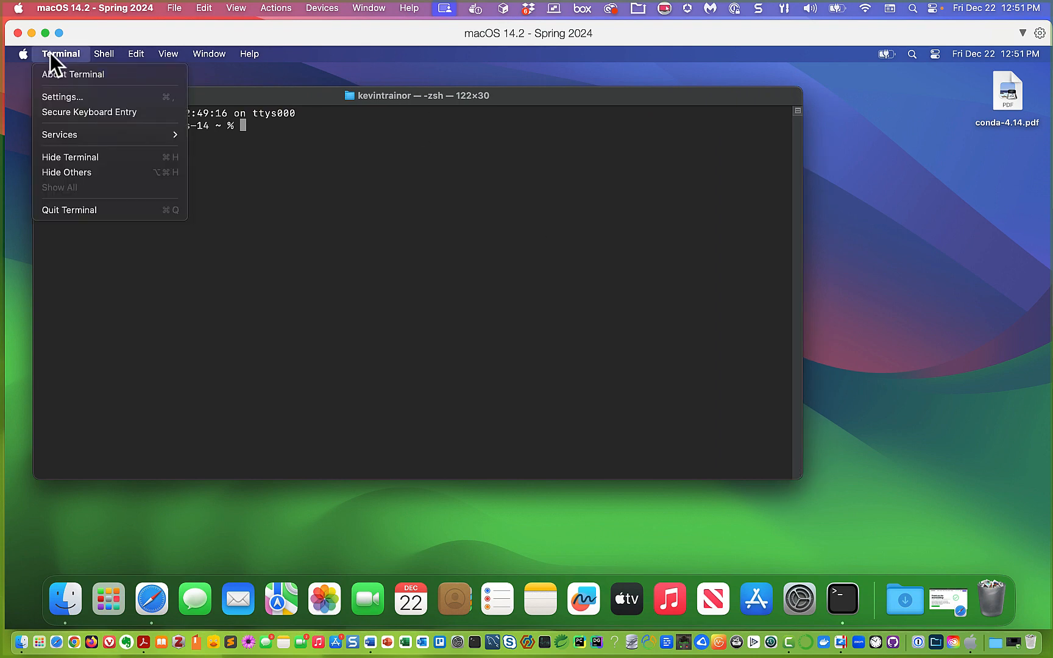
{"action": "left_click", "coordinate": [71, 95]}
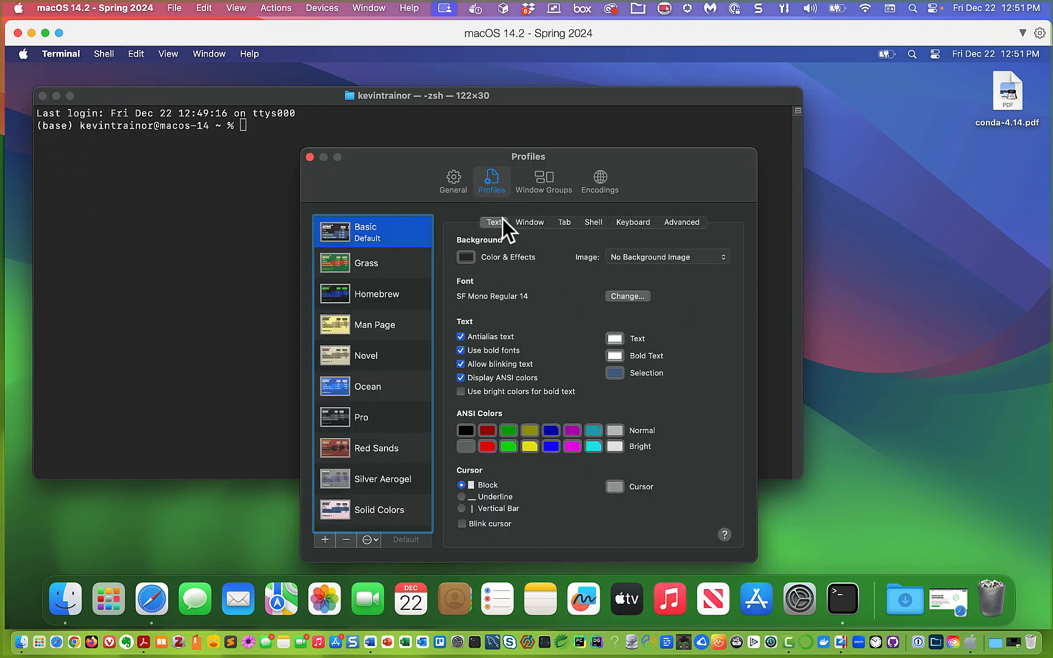
{"action": "left_click", "coordinate": [642, 295]}
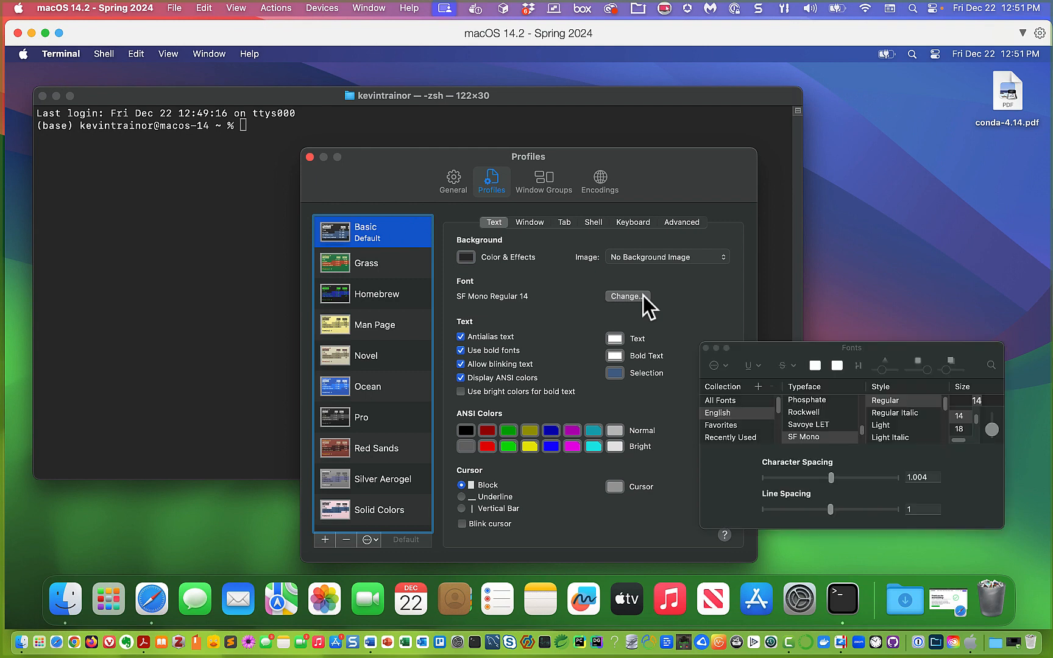
{"action": "left_click", "coordinate": [977, 400]}
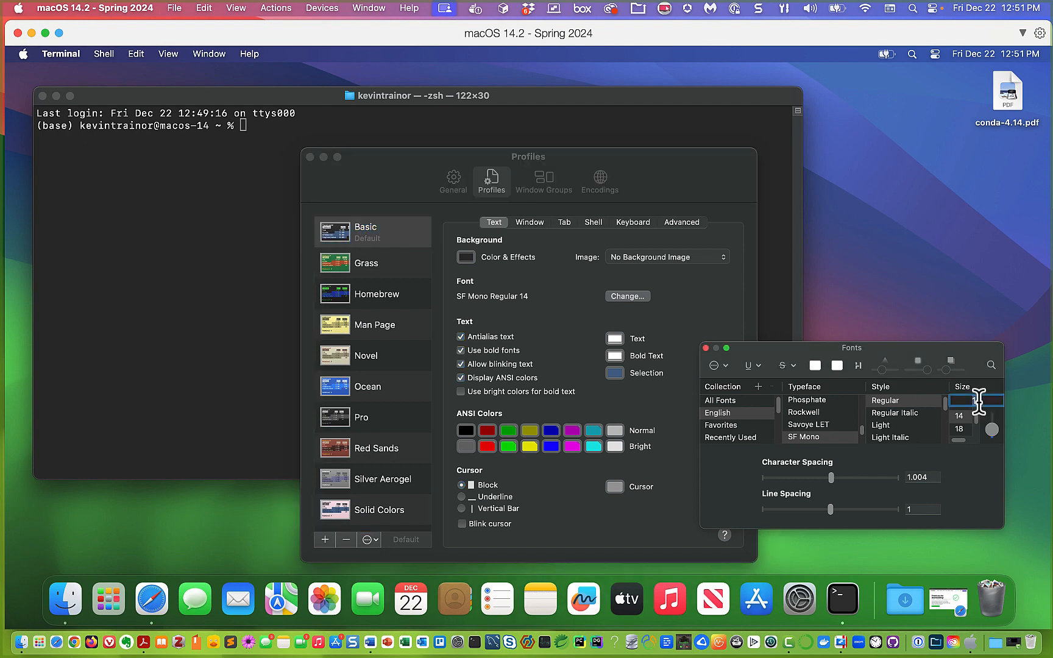
{"action": "type", "text": "16"}
{"action": "left_click", "coordinate": [705, 348]}
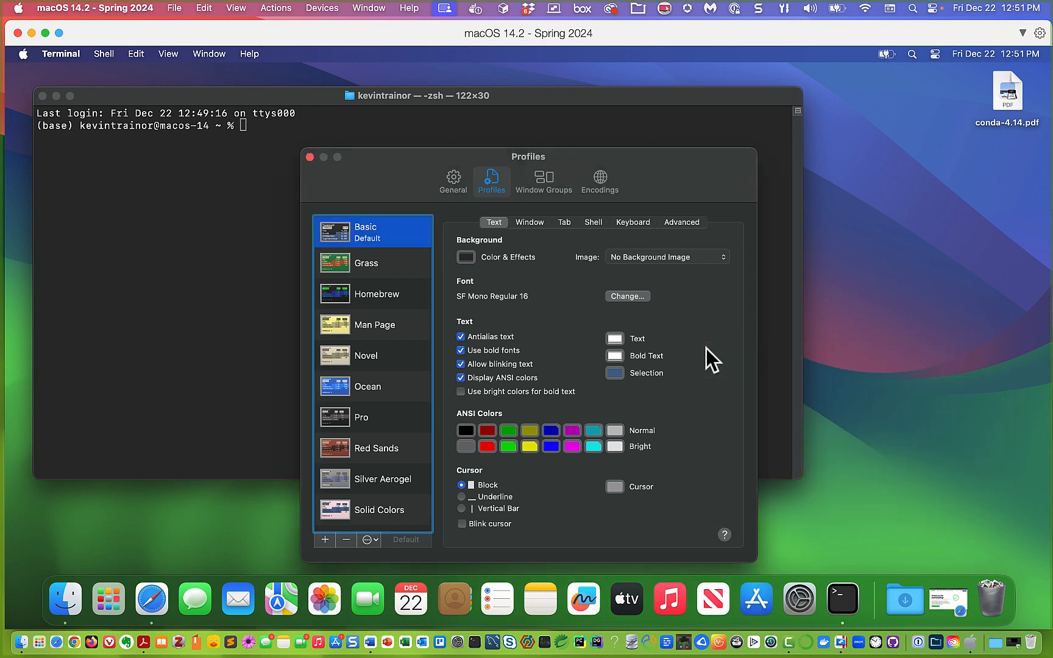
{"action": "left_click", "coordinate": [310, 157]}
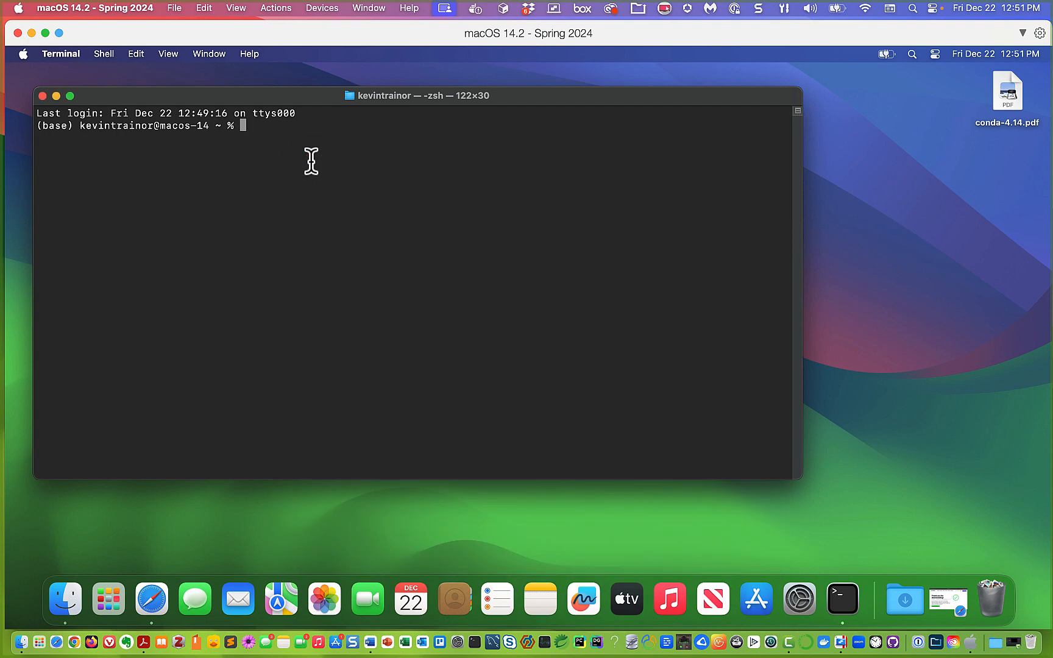
Reopen the Terminal window from the Dock and resize it to about 130×34 characters, leaving the desktop PDF uncovered
{"action": "left_click", "coordinate": [42, 95]}
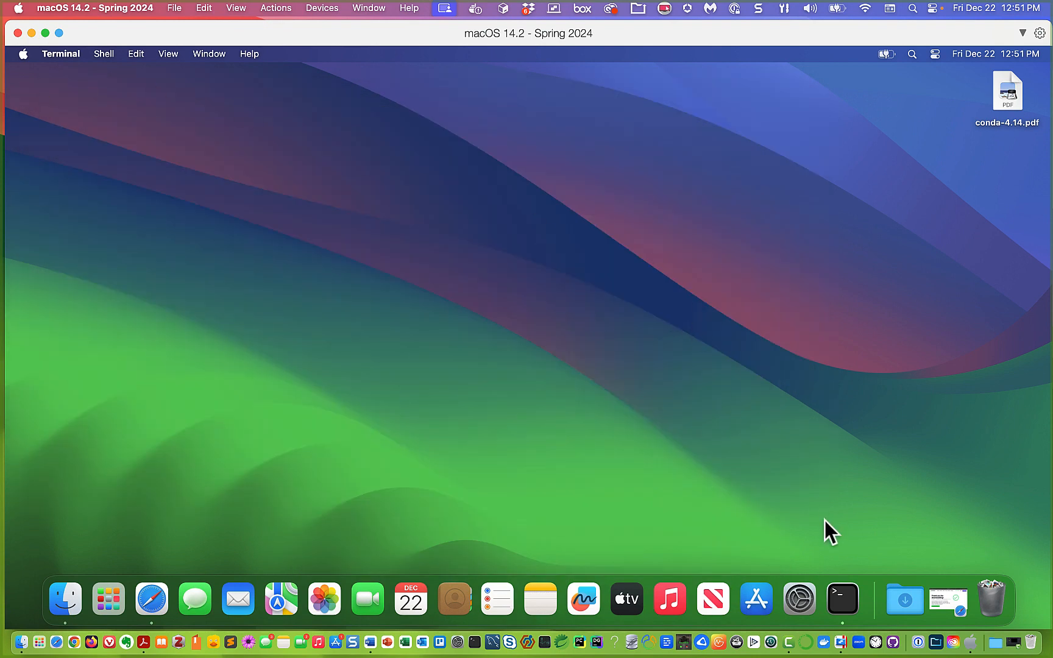
{"action": "left_click", "coordinate": [853, 594]}
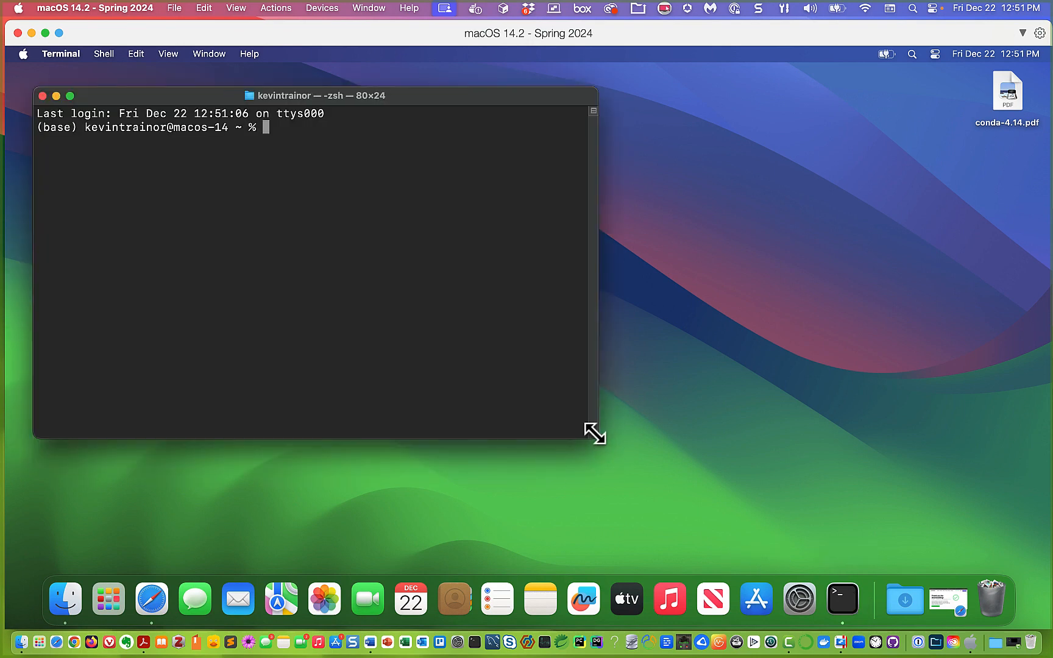
{"action": "left_click_drag", "start_coordinate": [595, 434], "coordinate": [967, 571]}
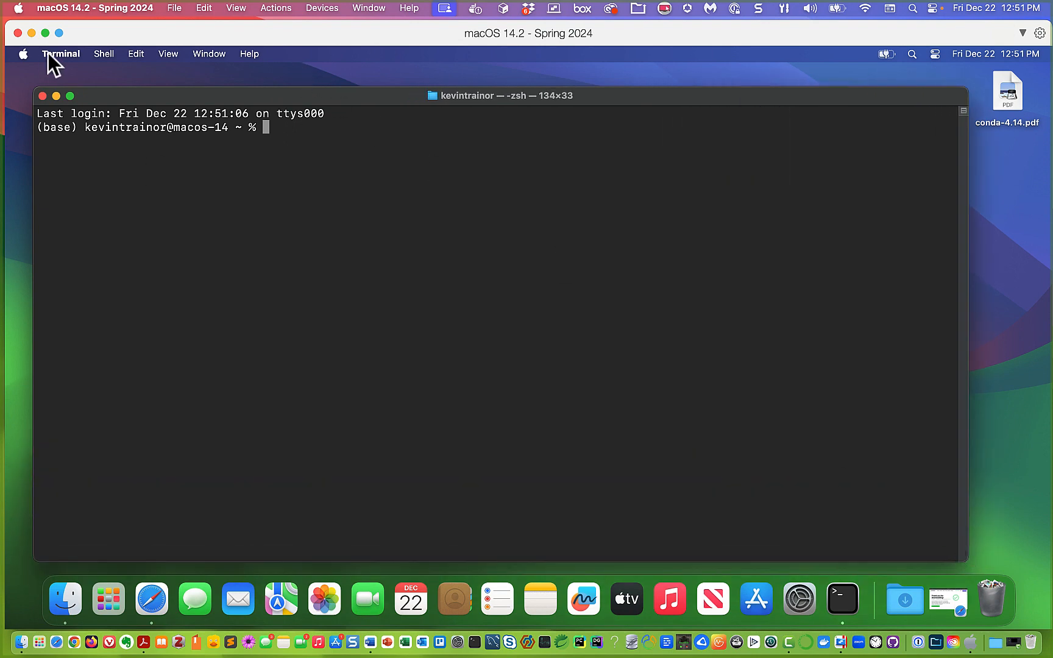
{"action": "left_click_drag", "start_coordinate": [36, 87], "coordinate": [29, 73]}
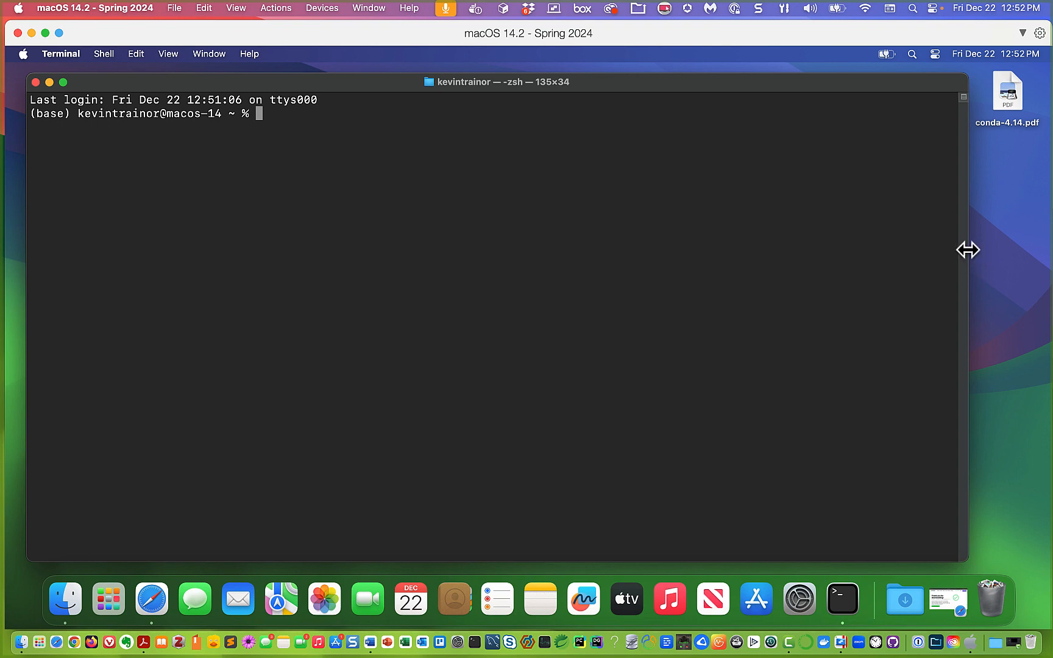
{"action": "left_click_drag", "start_coordinate": [968, 250], "coordinate": [936, 251]}
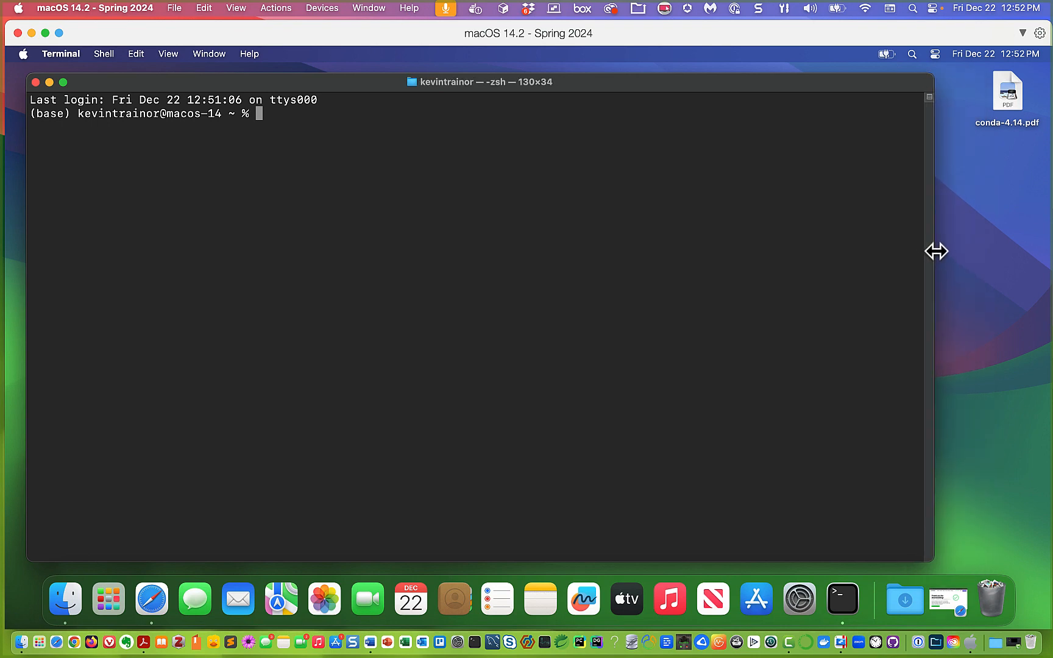
Open conda-4.14.pdf from the desktop, enlarge it for reading, and look through the conda commands on its first page
{"action": "double_click", "coordinate": [1004, 102]}
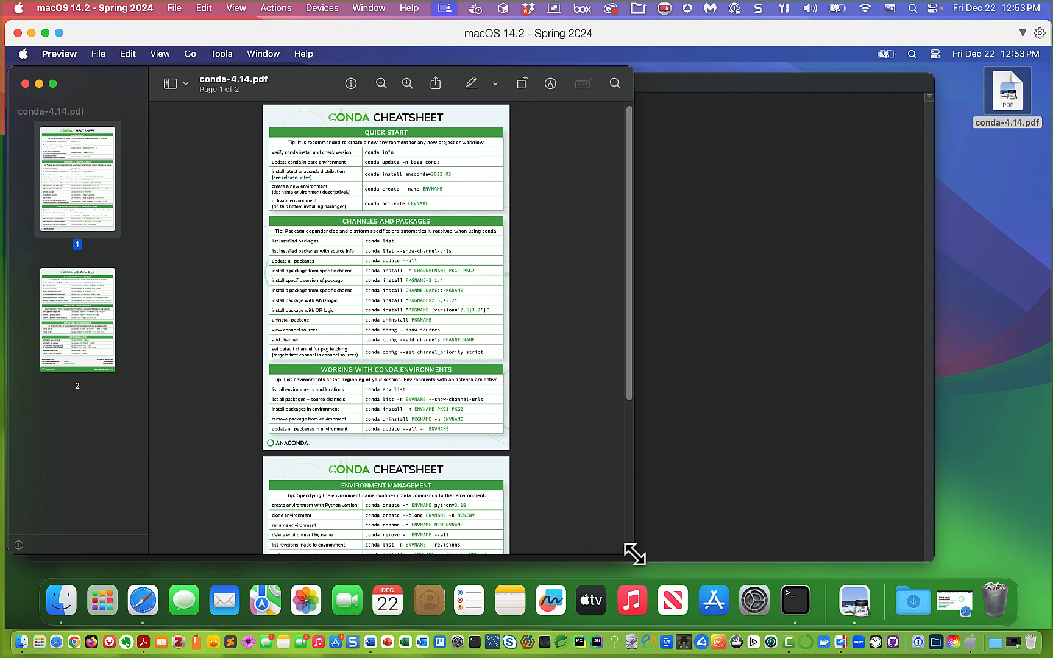
{"action": "left_click_drag", "start_coordinate": [633, 555], "coordinate": [813, 566]}
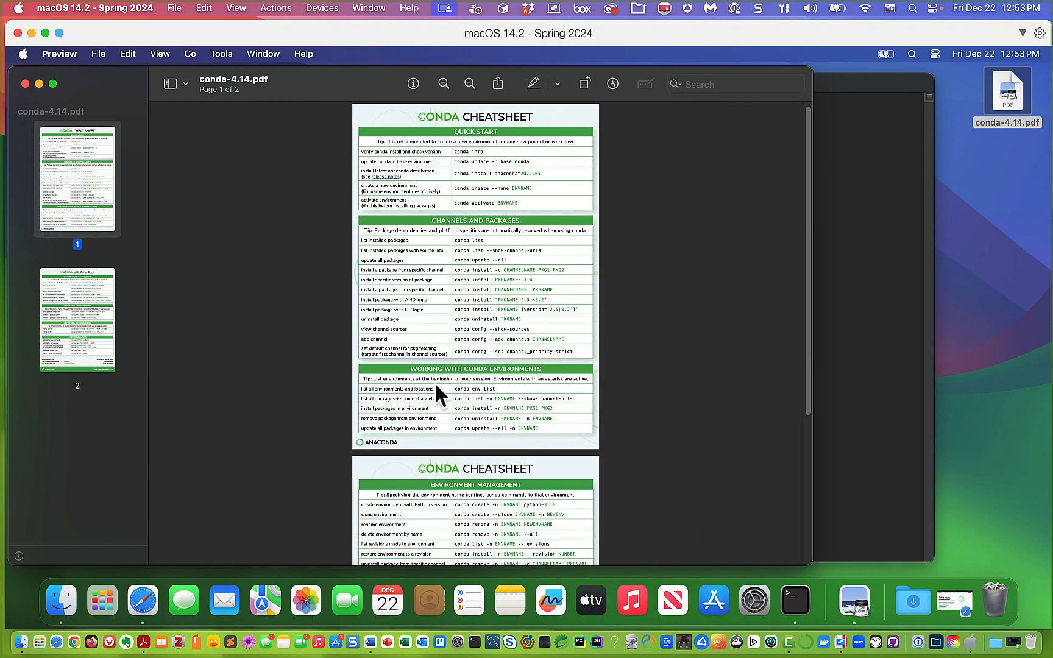
{"action": "left_click", "coordinate": [470, 83]}
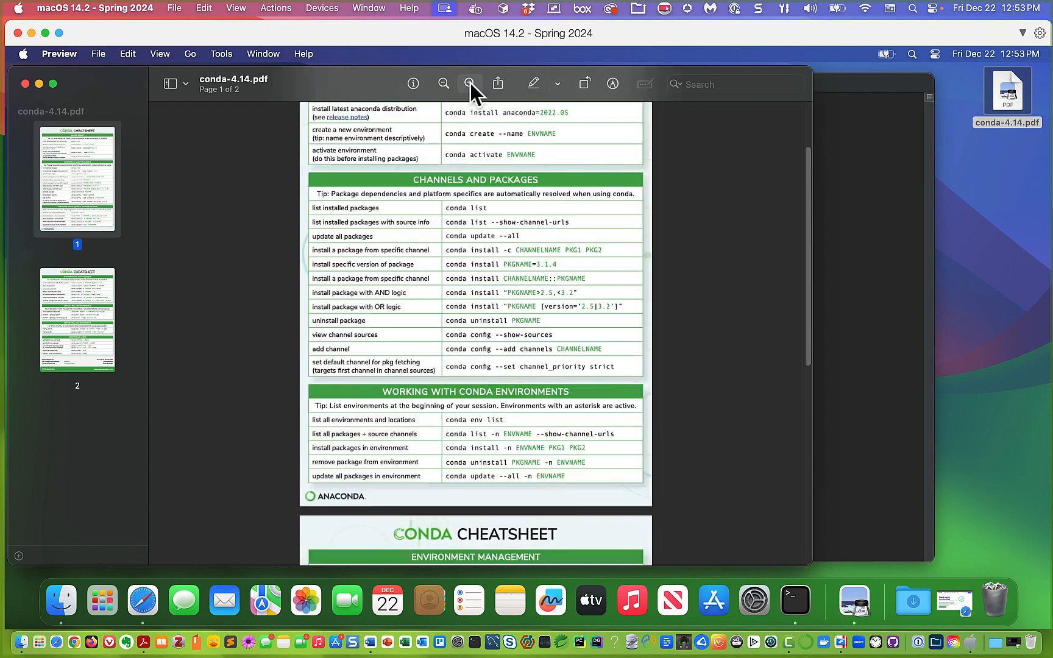
{"action": "left_click", "coordinate": [470, 83]}
{"action": "scroll", "coordinate": [564, 212], "scroll_direction": "down", "scroll_amount": 3}
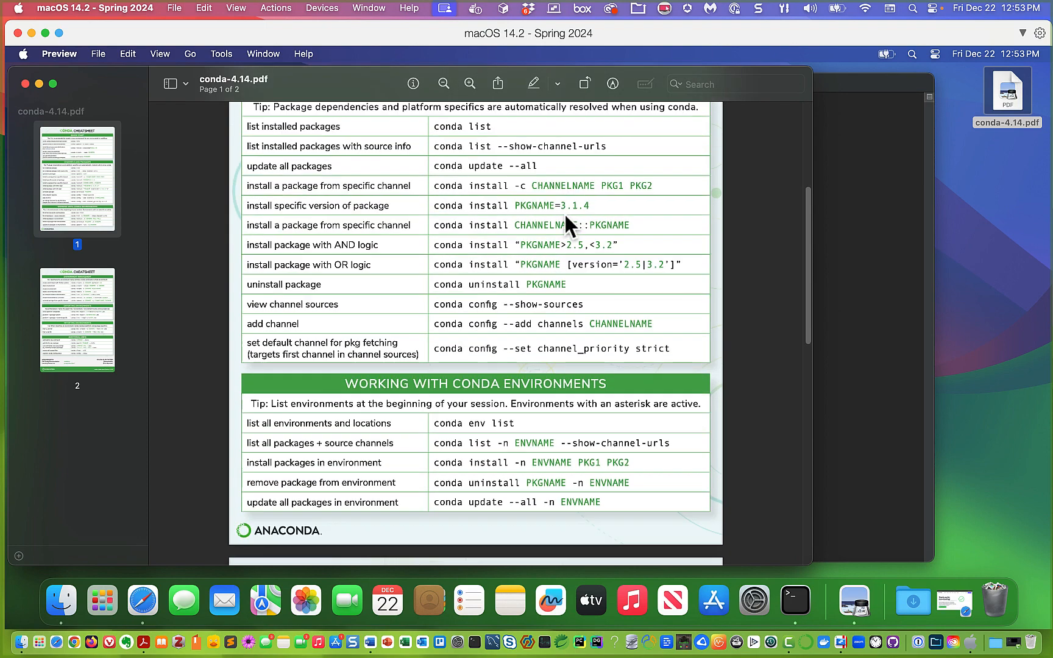
{"action": "scroll", "coordinate": [588, 276], "scroll_direction": "up", "scroll_amount": 10}
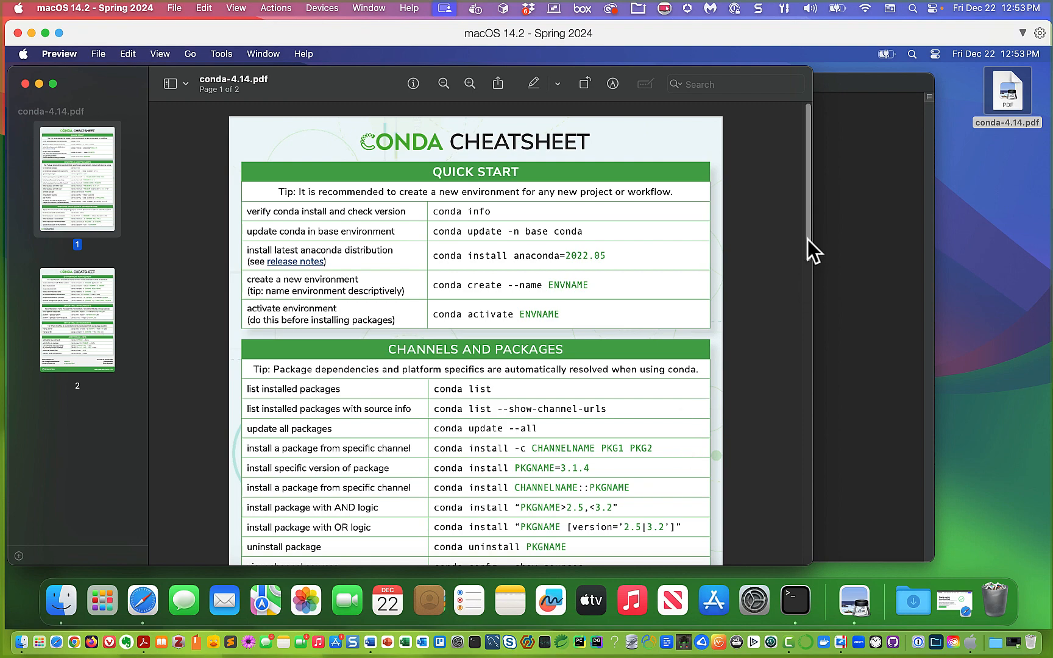
{"action": "left_click_drag", "start_coordinate": [807, 239], "coordinate": [813, 296]}
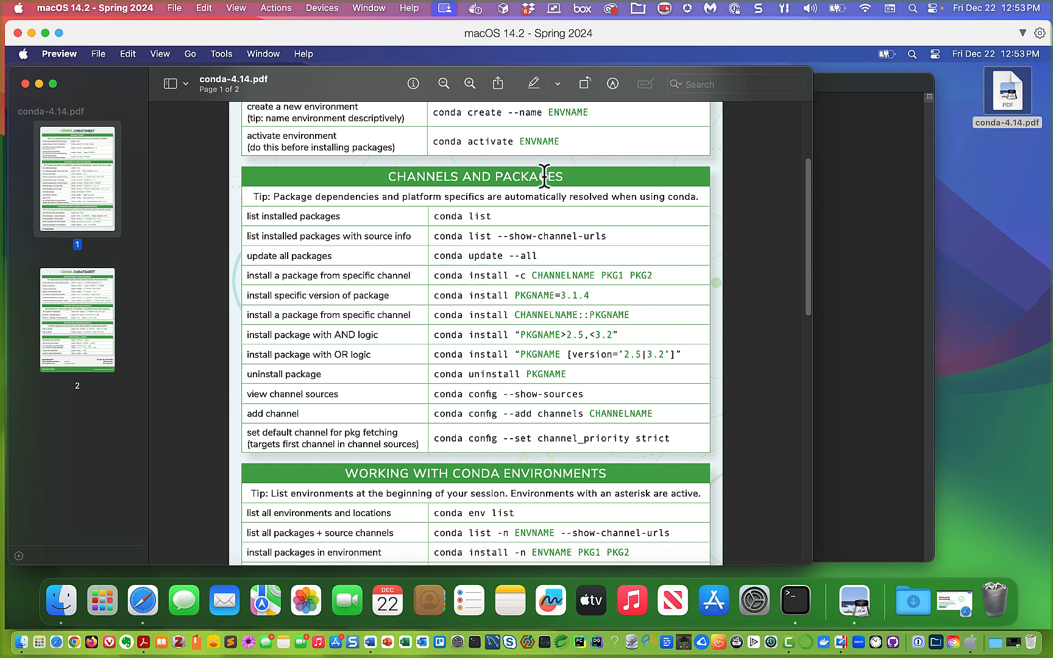
Minimize the conda-4.14.pdf window and switch to the Terminal window behind it
{"action": "scroll", "coordinate": [254, 259], "scroll_direction": "up", "scroll_amount": 1}
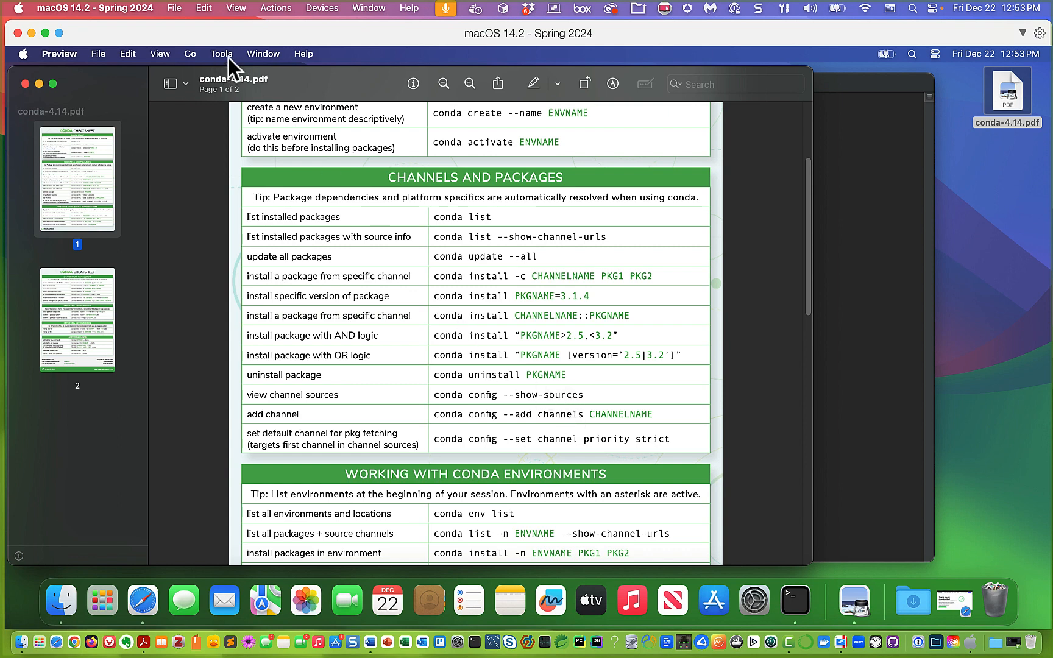
{"action": "left_click", "coordinate": [38, 84]}
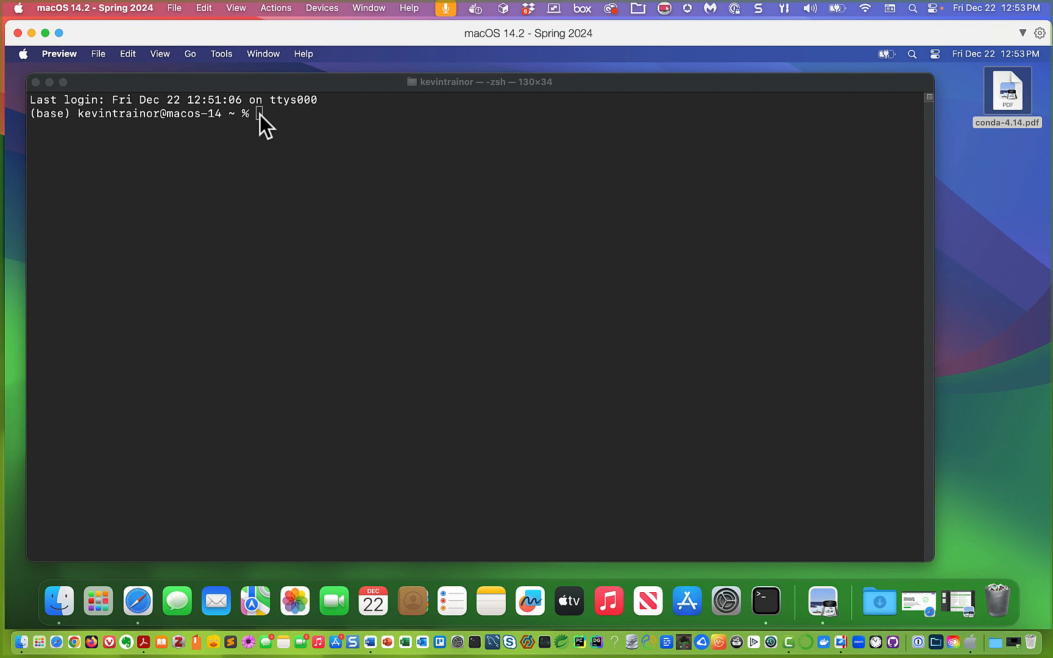
{"action": "left_click", "coordinate": [260, 114]}
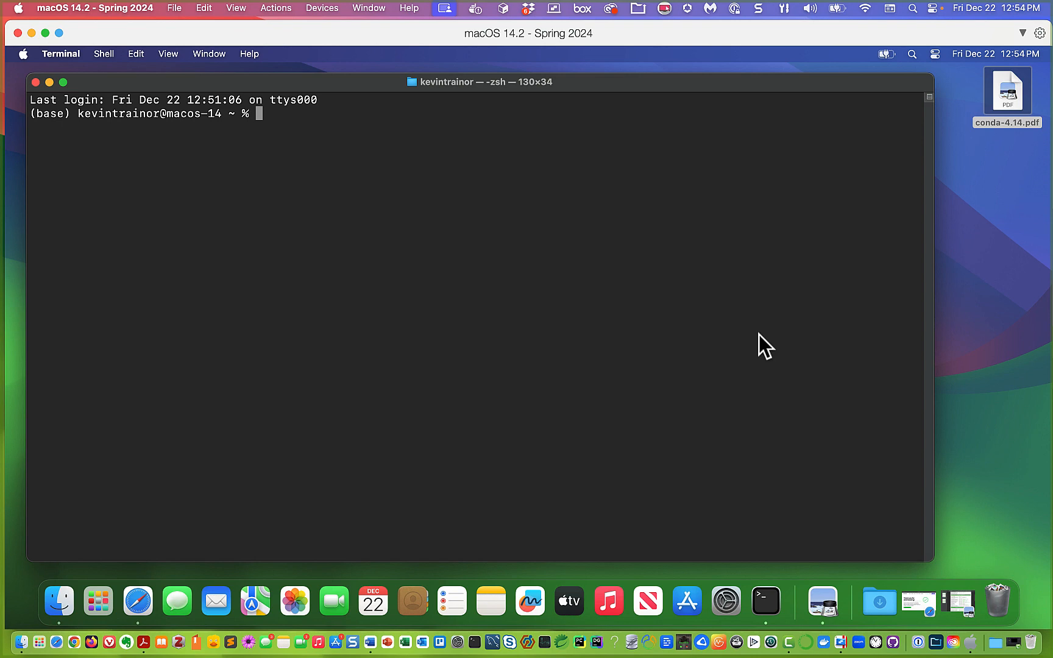
Check the conda version with "conda --version" and list the existing environments with "conda env list"
{"action": "type", "text": "conda --version"}
{"action": "key", "text": "Return"}
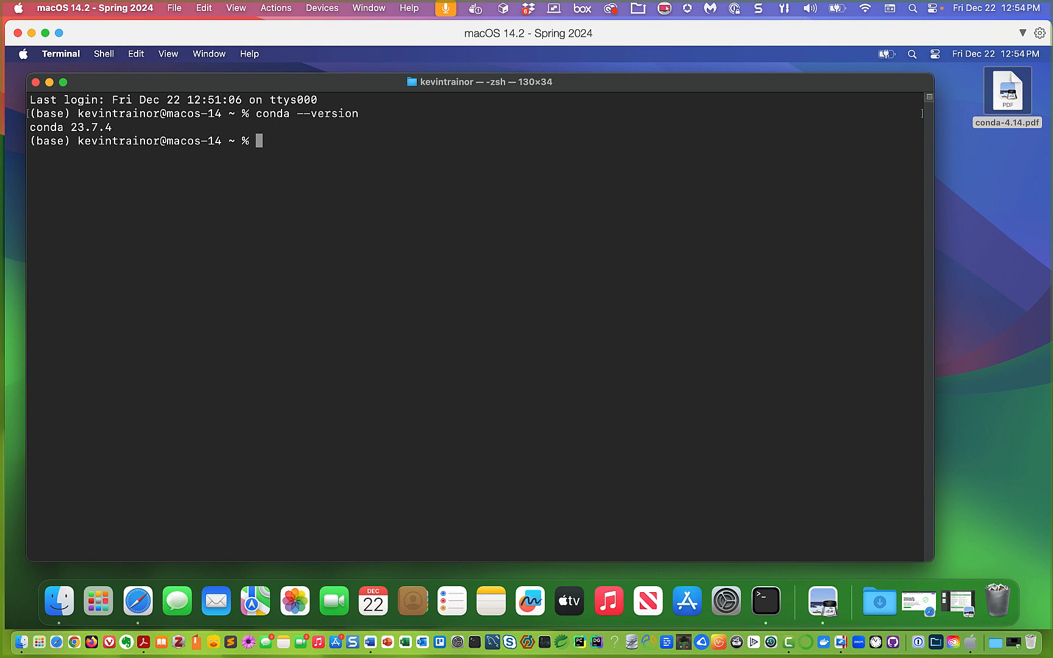
{"action": "type", "text": "conda env list"}
{"action": "key", "text": "Return"}
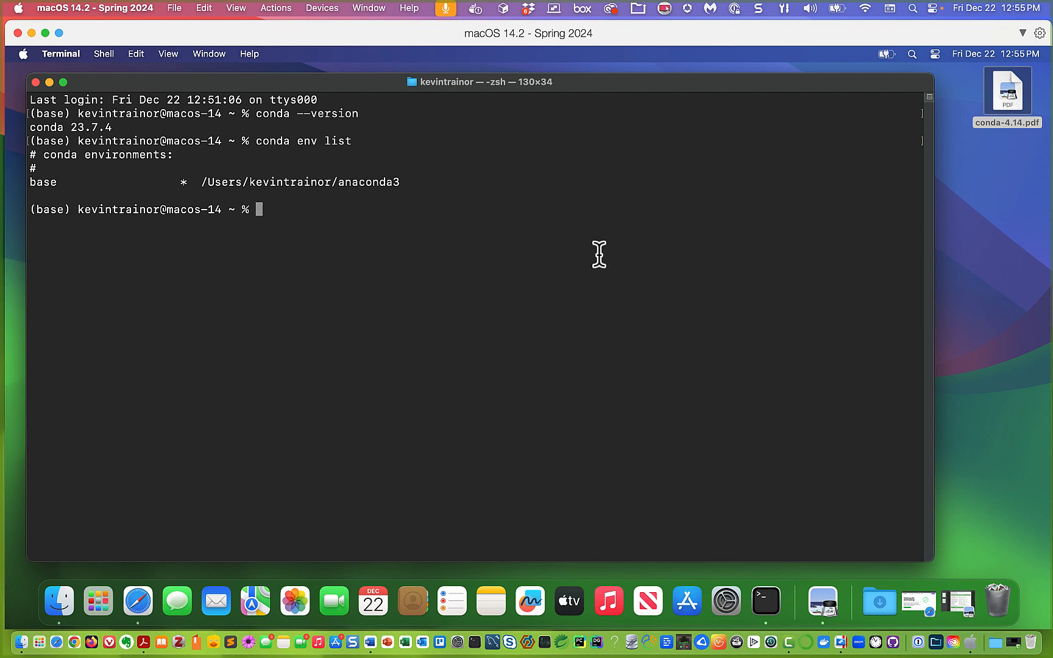
List the packages installed in the base environment with "conda list" and look through the whole list
{"action": "type", "text": "conda"}
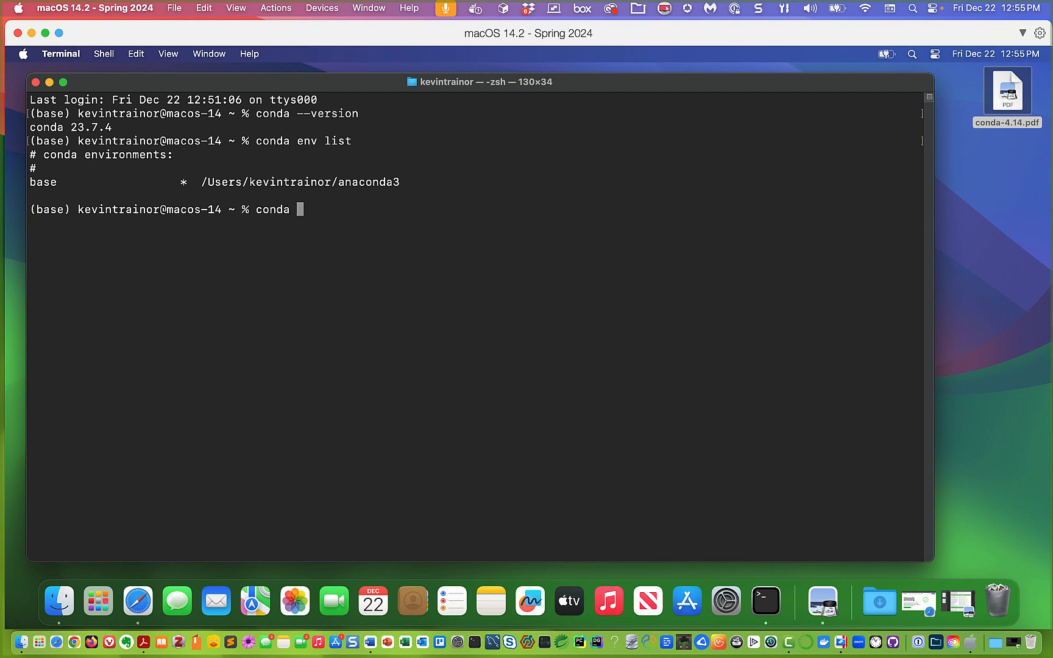
{"action": "type", "text": " list"}
{"action": "key", "text": "Return"}
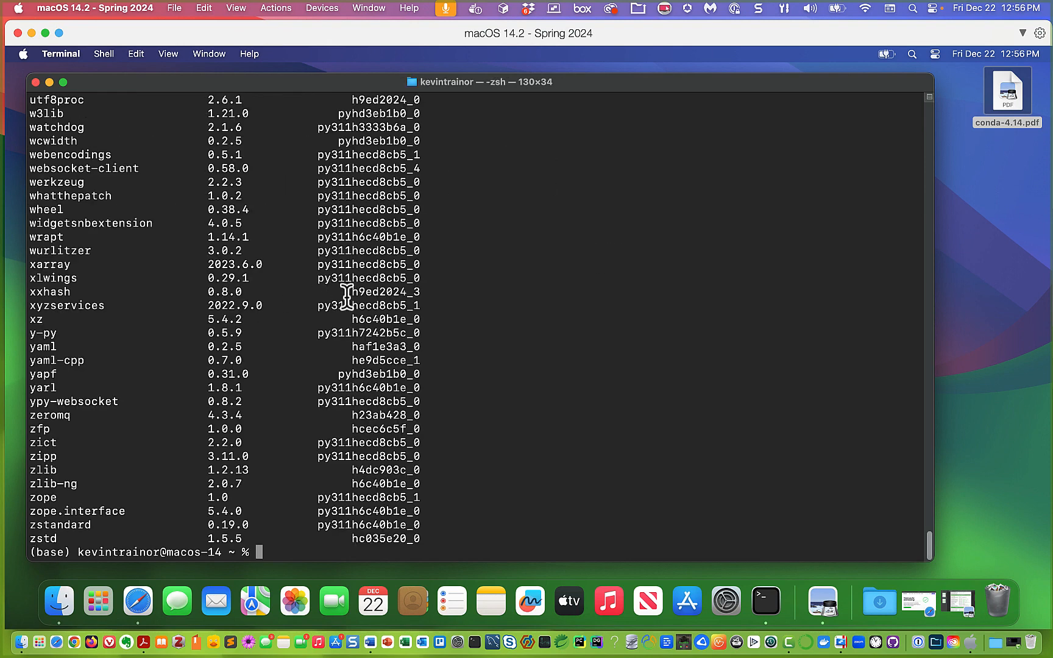
{"action": "scroll", "coordinate": [347, 297], "scroll_direction": "up", "scroll_amount": 20}
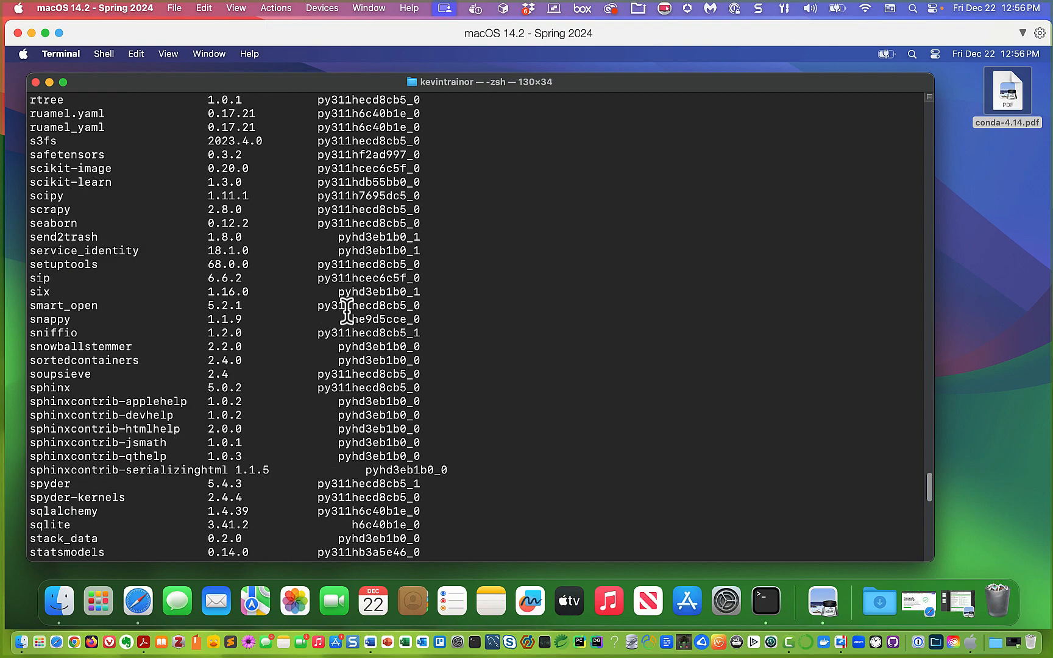
{"action": "scroll", "coordinate": [347, 312], "scroll_direction": "up", "scroll_amount": 20}
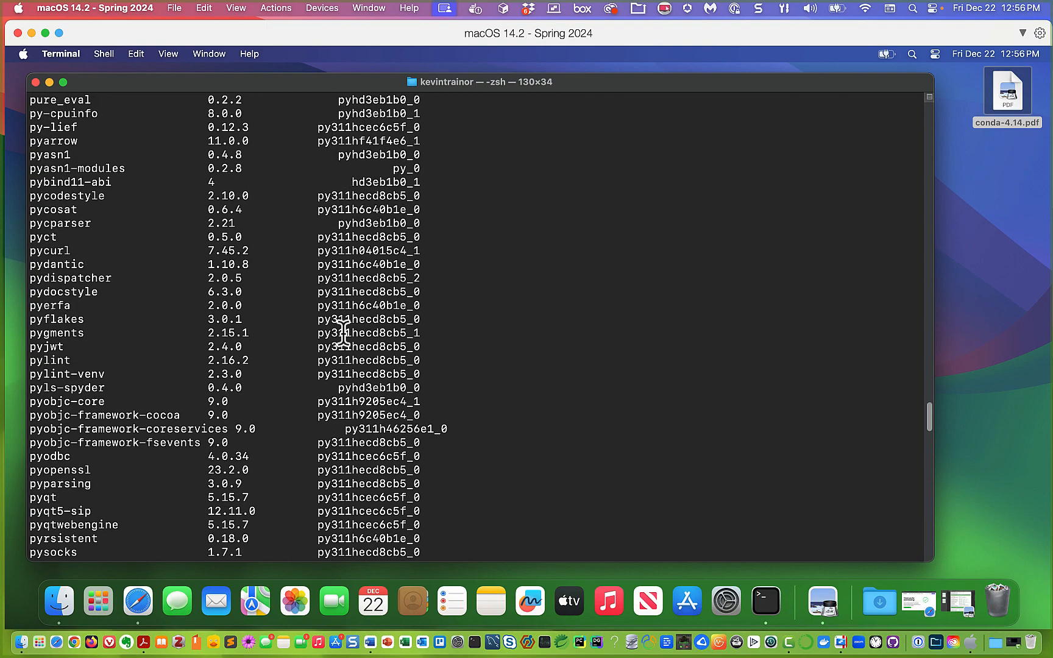
{"action": "scroll", "coordinate": [345, 332], "scroll_direction": "up", "scroll_amount": 20}
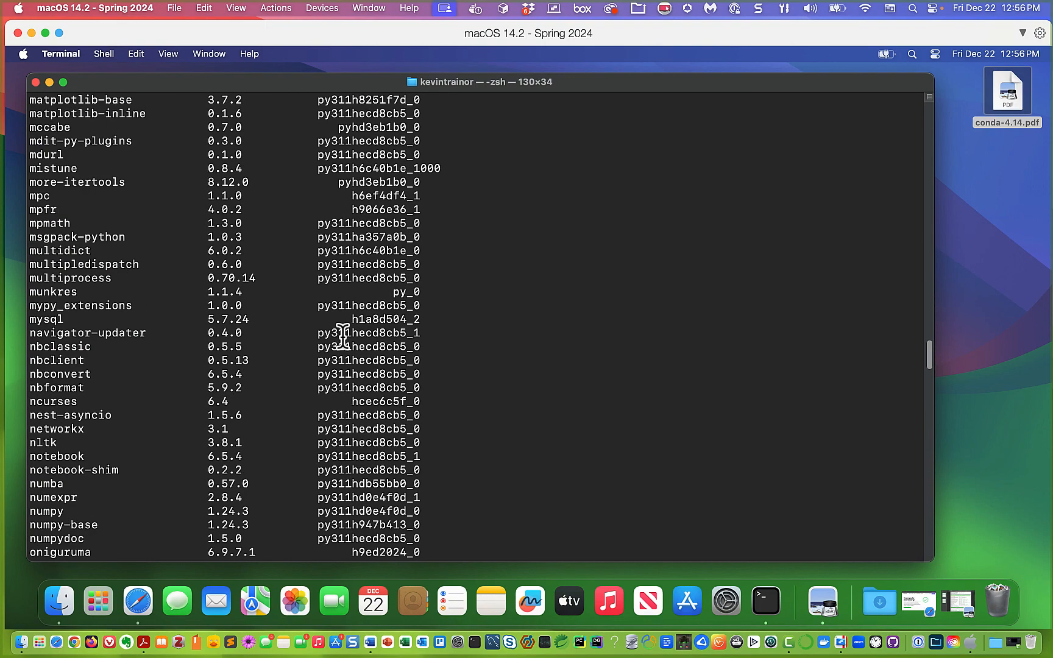
{"action": "scroll", "coordinate": [343, 336], "scroll_direction": "up", "scroll_amount": 20}
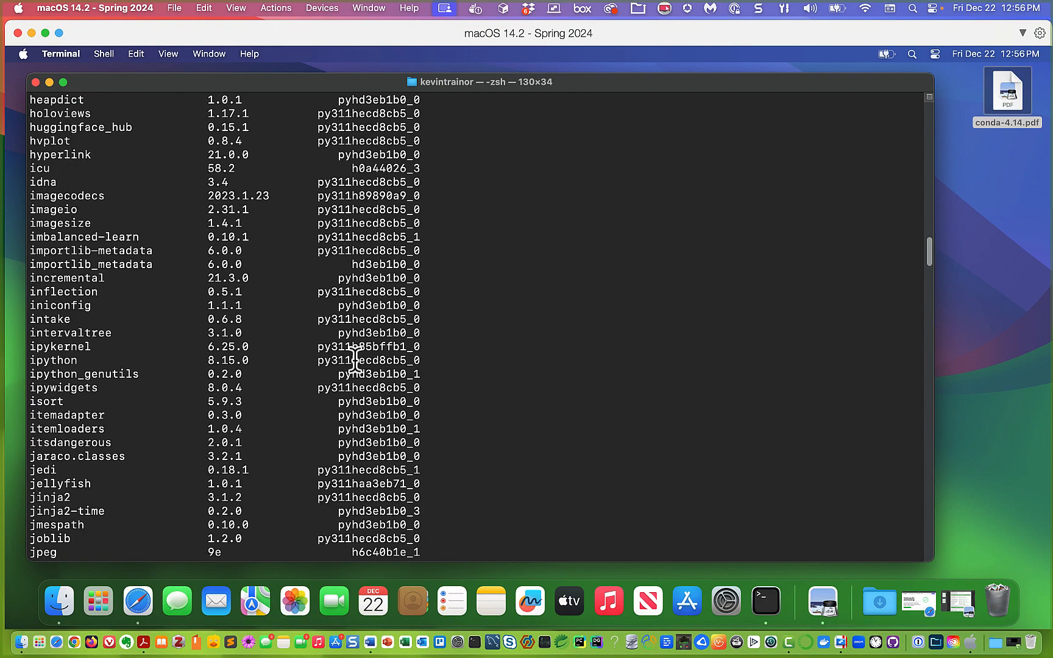
{"action": "scroll", "coordinate": [354, 357], "scroll_direction": "up", "scroll_amount": 20}
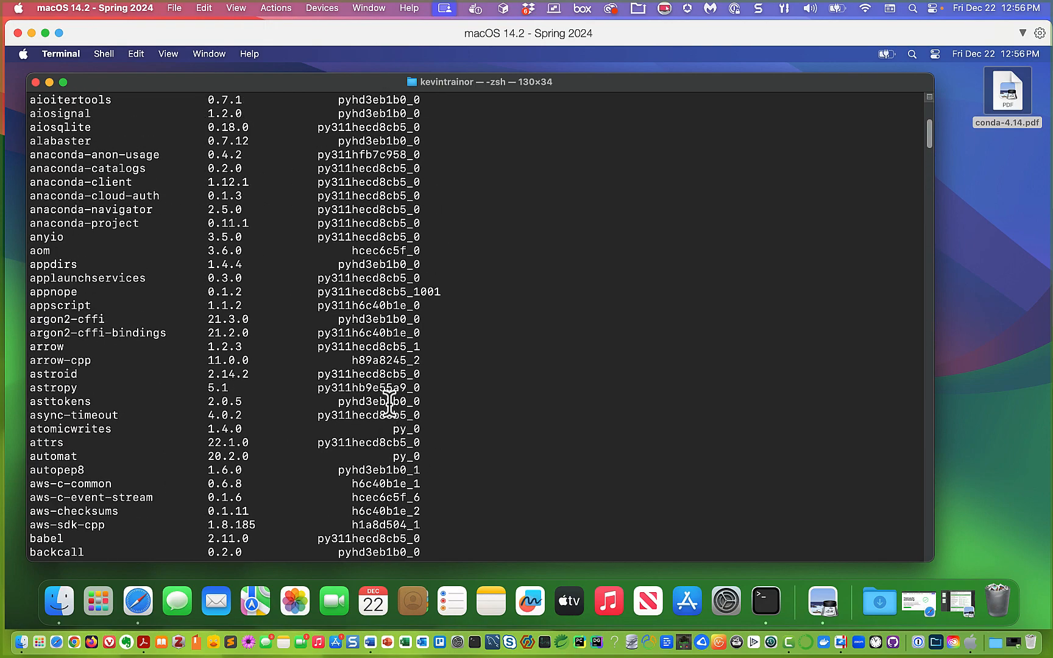
{"action": "scroll", "coordinate": [389, 402], "scroll_direction": "up", "scroll_amount": 6}
{"action": "scroll", "coordinate": [389, 402], "scroll_direction": "down", "scroll_amount": 20}
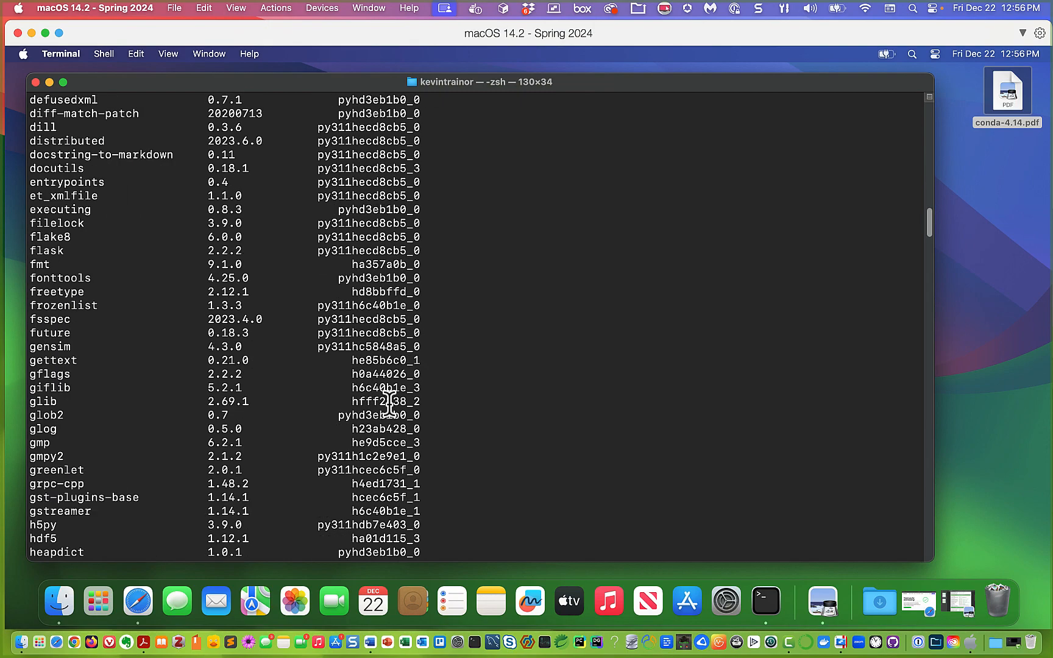
{"action": "scroll", "coordinate": [389, 402], "scroll_direction": "down", "scroll_amount": 20}
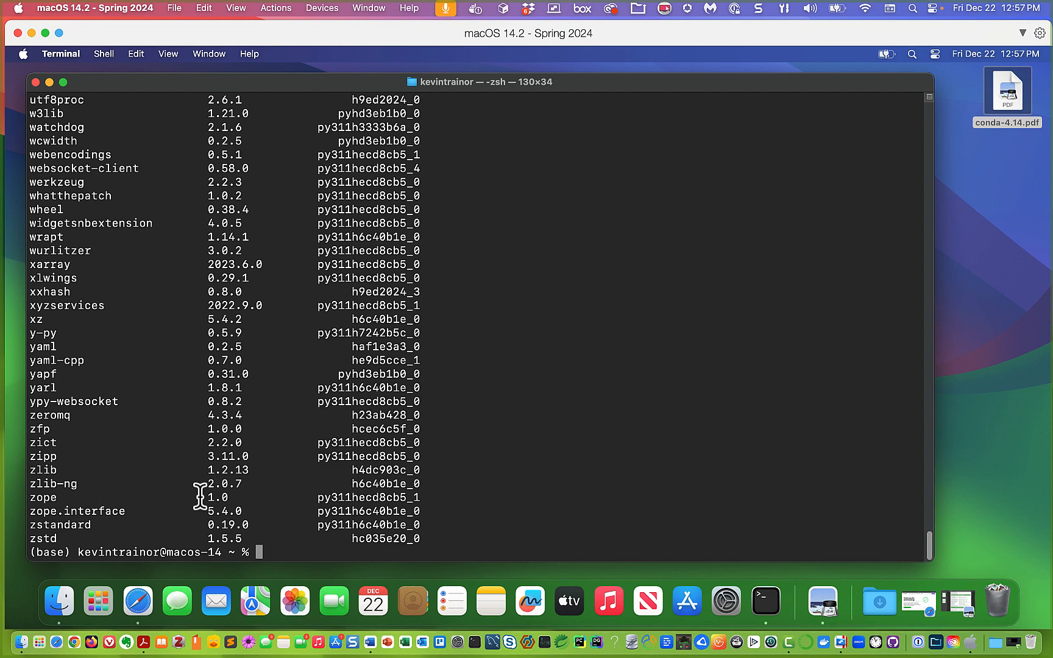
Clear the Terminal screen and deactivate the active base environment with "conda deactivate"
{"action": "type", "text": "clear"}
{"action": "key", "text": "Return"}
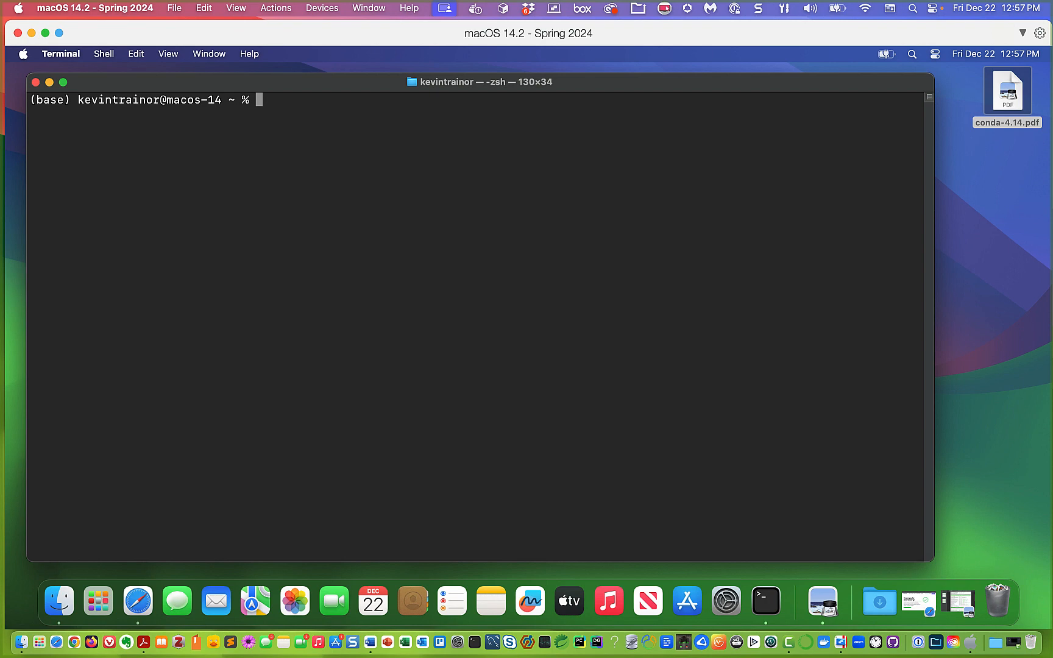
{"action": "type", "text": "conda dea"}
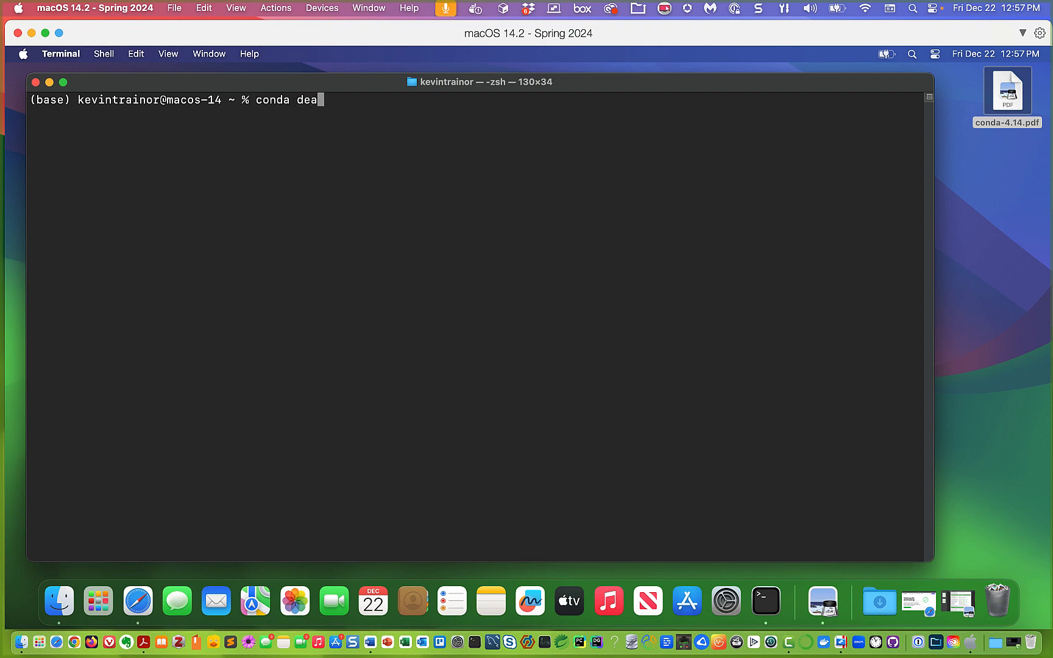
{"action": "type", "text": "ctivate"}
{"action": "key", "text": "Return"}
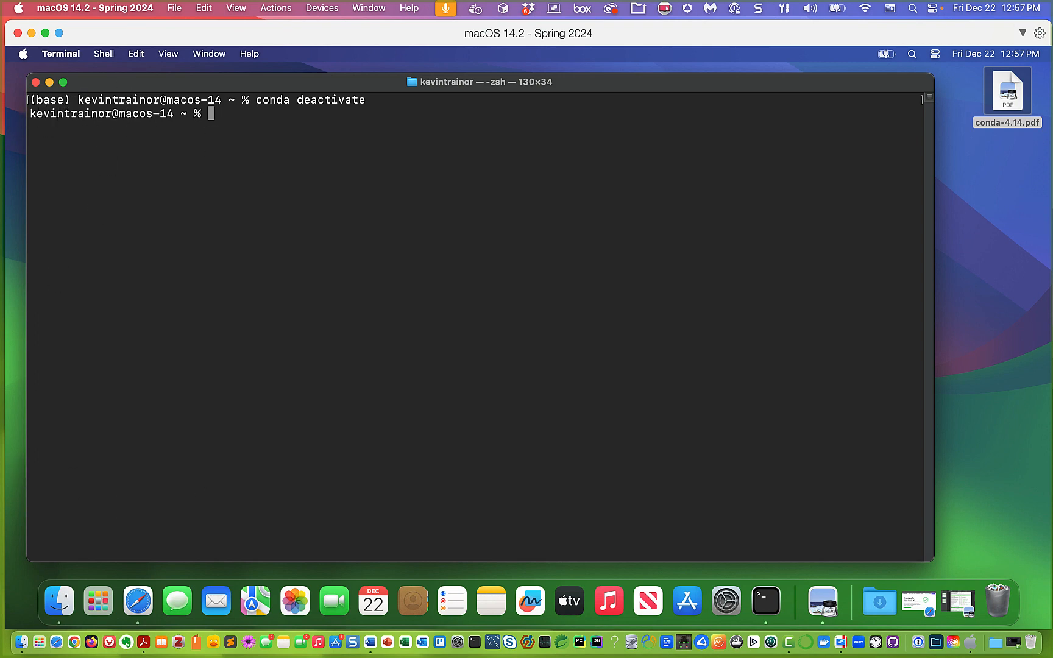
Run "conda list" with no environment activated and look over the end of the package list
{"action": "type", "text": "conda list"}
{"action": "key", "text": "Return"}
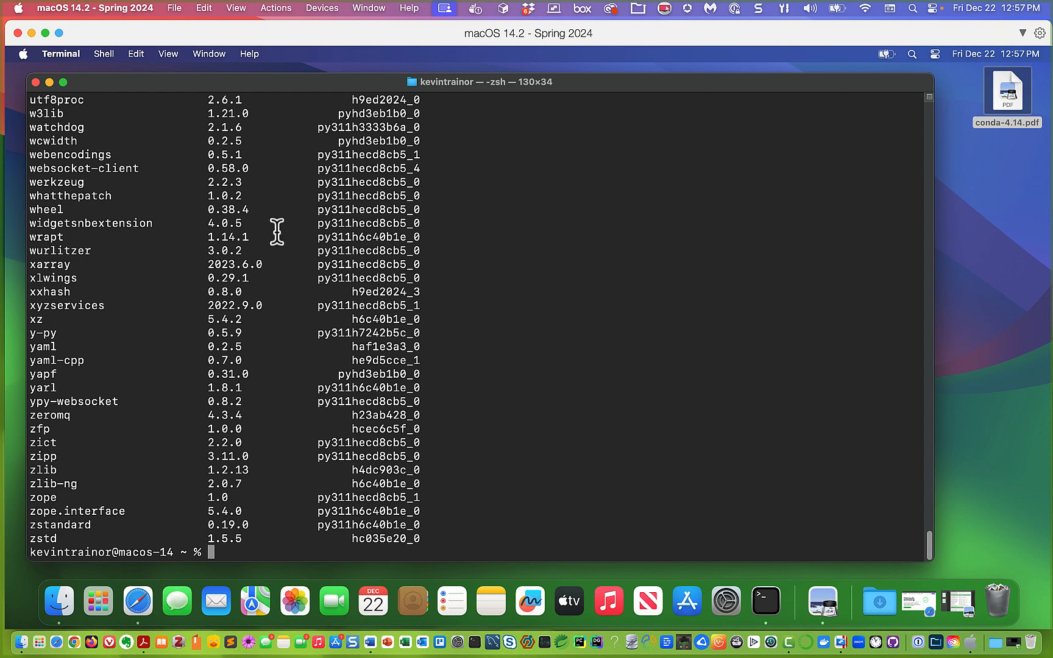
{"action": "scroll", "coordinate": [305, 250], "scroll_direction": "up", "scroll_amount": 10}
{"action": "scroll", "coordinate": [305, 250], "scroll_direction": "down", "scroll_amount": 10}
{"action": "scroll", "coordinate": [317, 274], "scroll_direction": "up", "scroll_amount": 1}
{"action": "scroll", "coordinate": [322, 283], "scroll_direction": "up", "scroll_amount": 15}
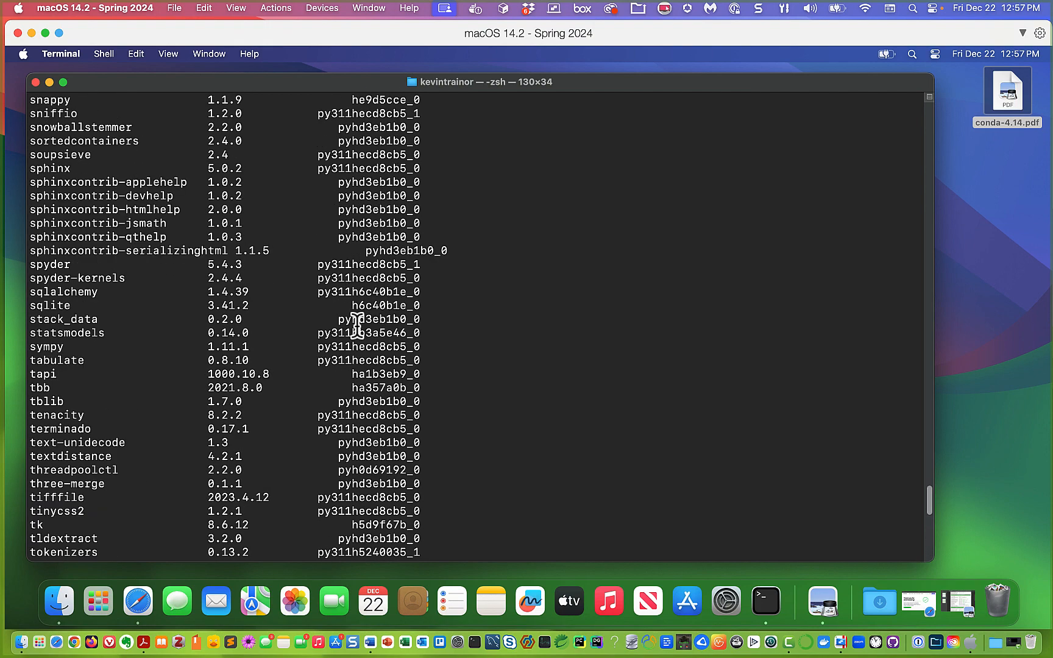
{"action": "scroll", "coordinate": [356, 323], "scroll_direction": "down", "scroll_amount": 16}
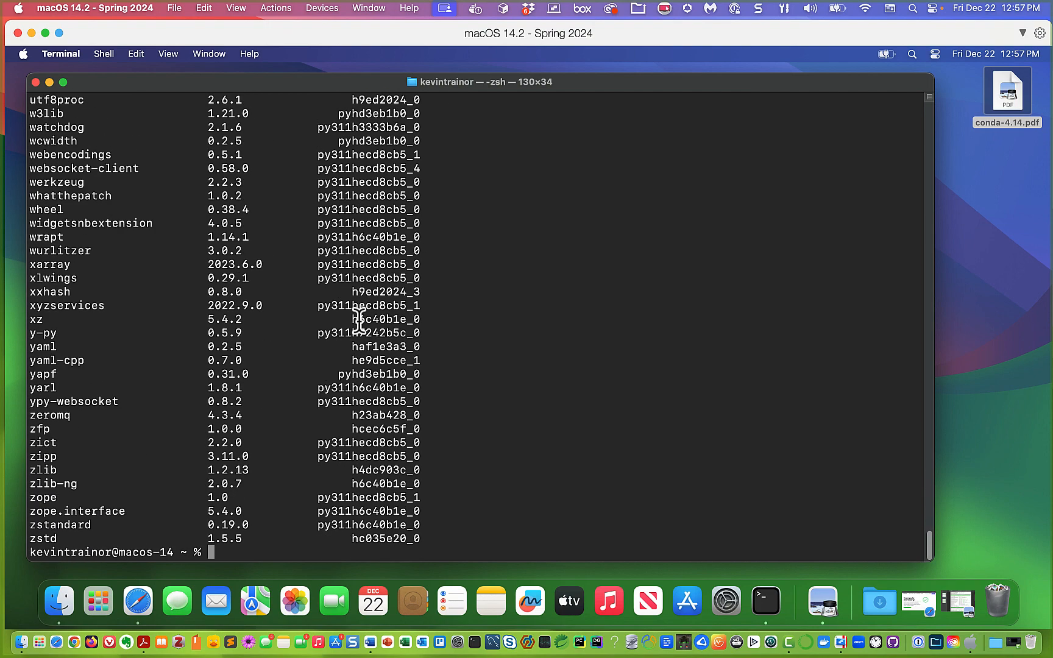
Clear the Terminal screen and reactivate the base environment with "conda activate base"
{"action": "type", "text": "c"}
{"action": "type", "text": "lear"}
{"action": "key", "text": "Return"}
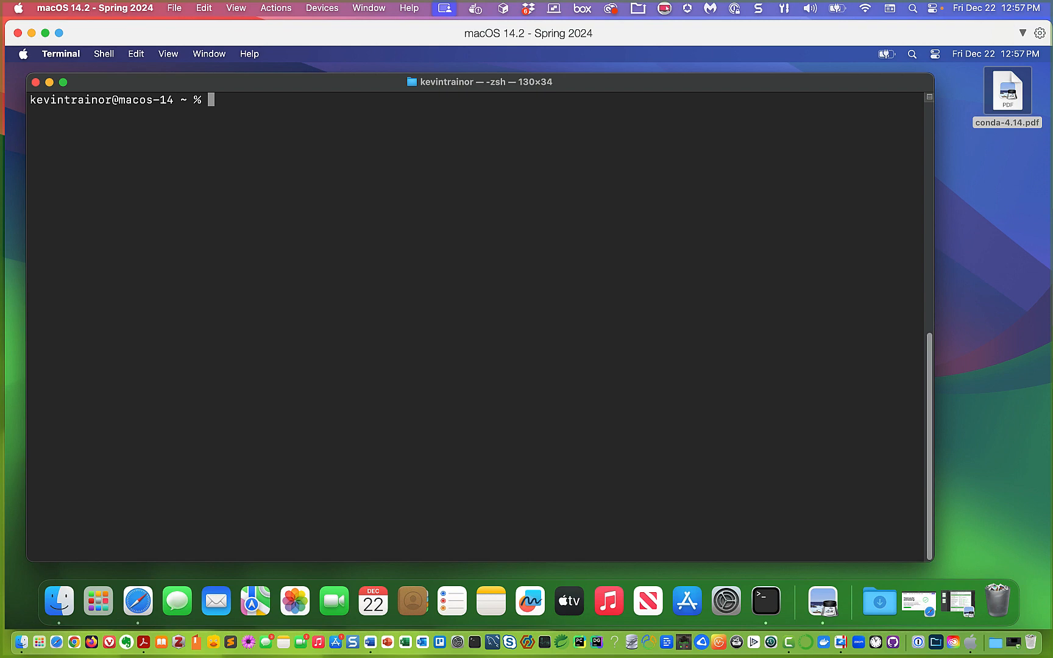
{"action": "type", "text": "conda activate base"}
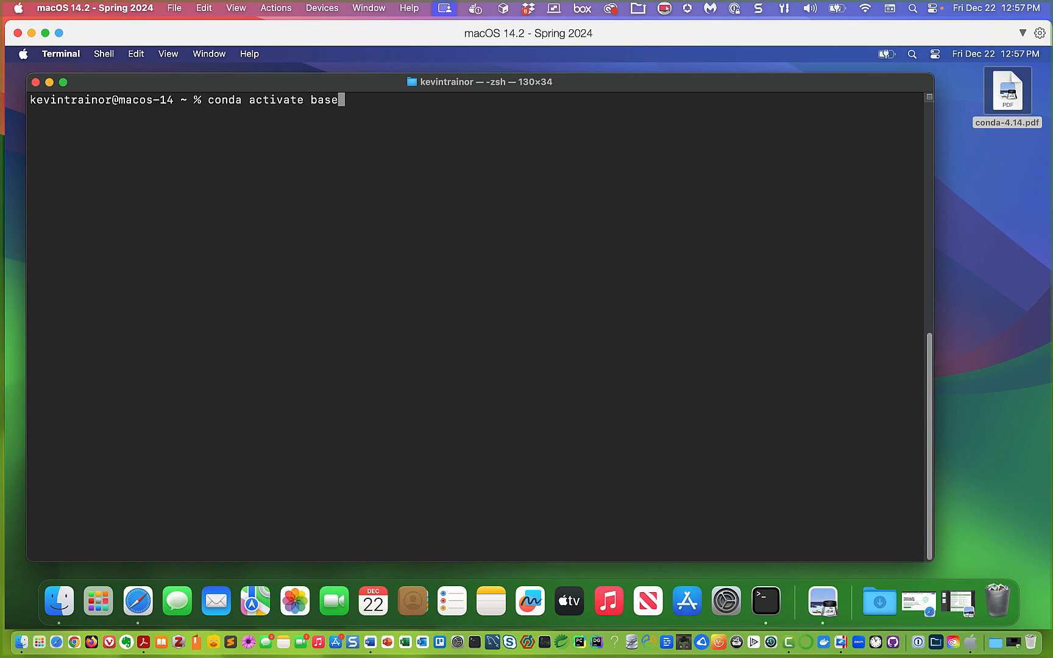
{"action": "key", "text": "Return"}
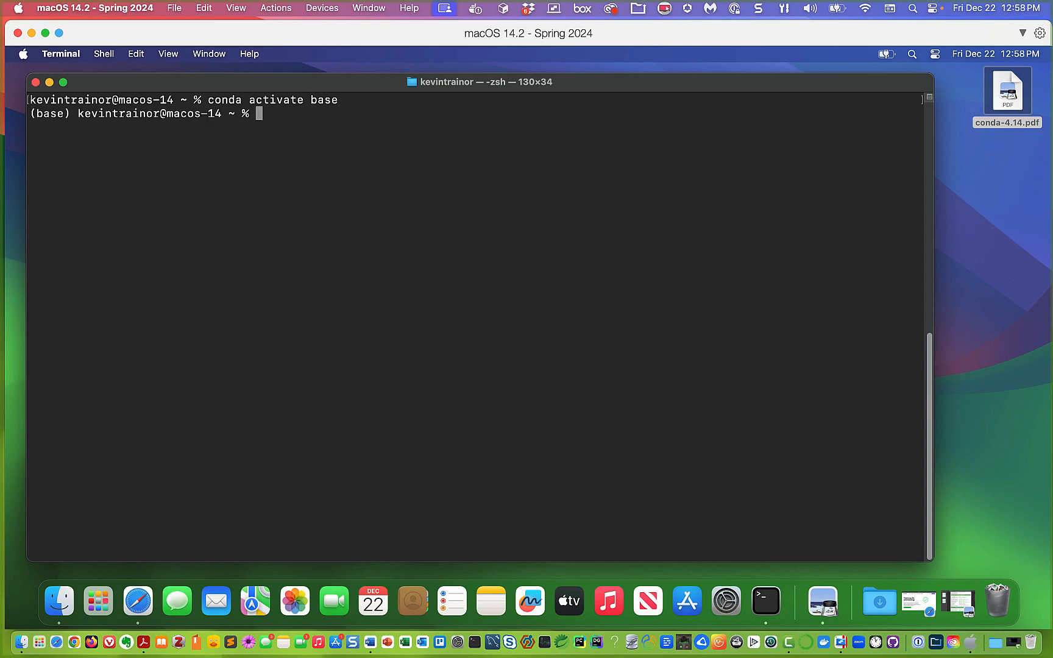